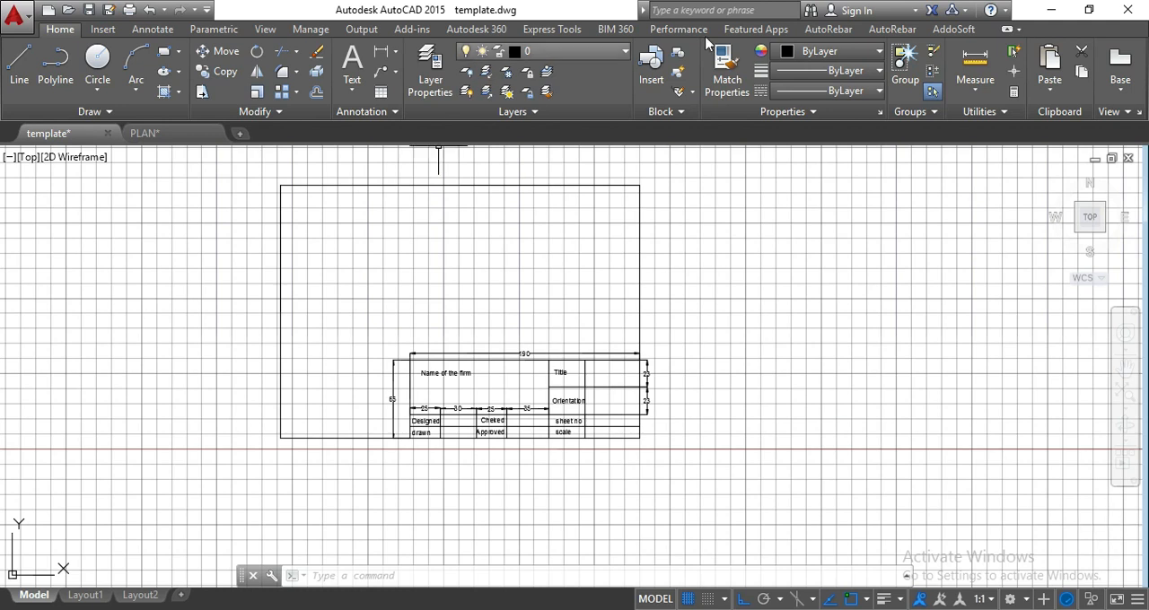
Examine the template's sheet border and the title block's layout, text labels and dimensions.
scroll(466, 352, "down", 2)
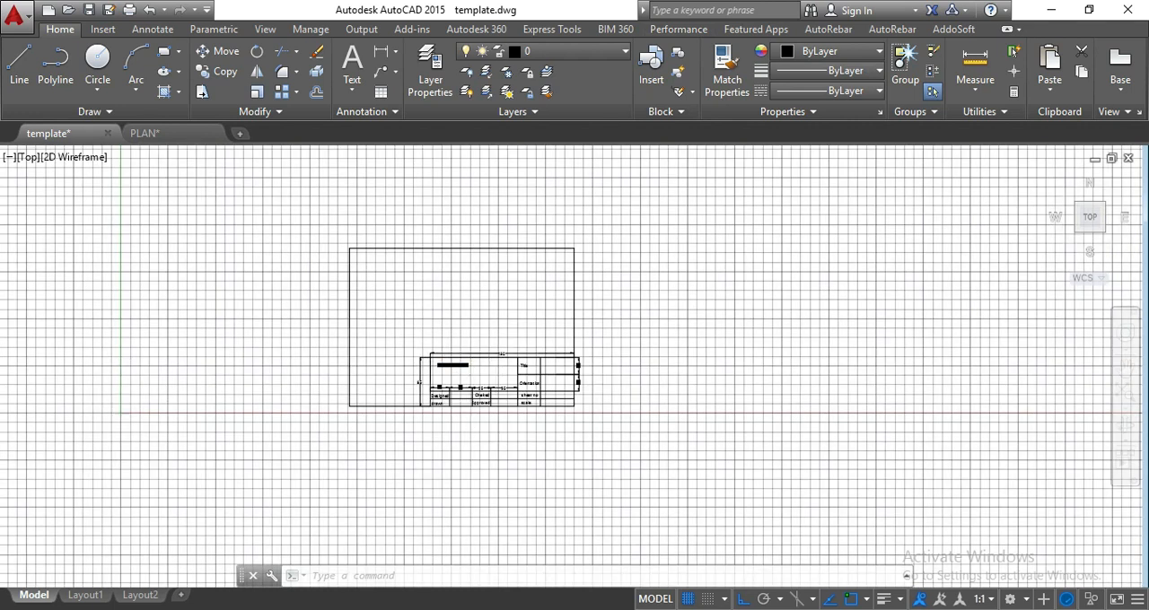
scroll(470, 428, "up", 2)
scroll(427, 390, "up", 2)
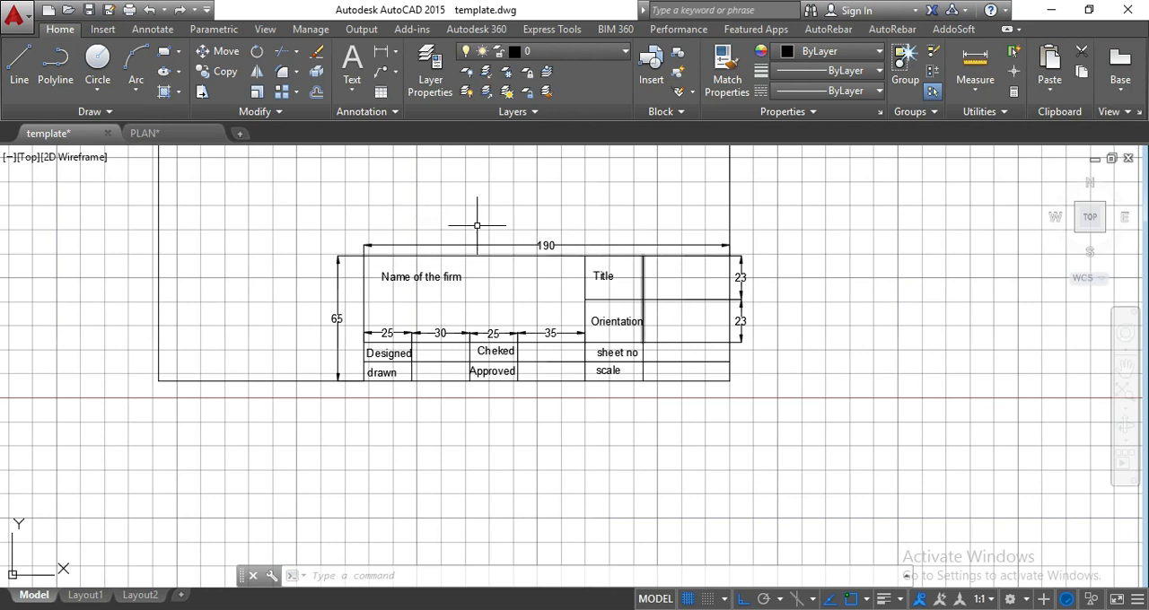
scroll(464, 287, "down", 4)
scroll(440, 265, "up", 3)
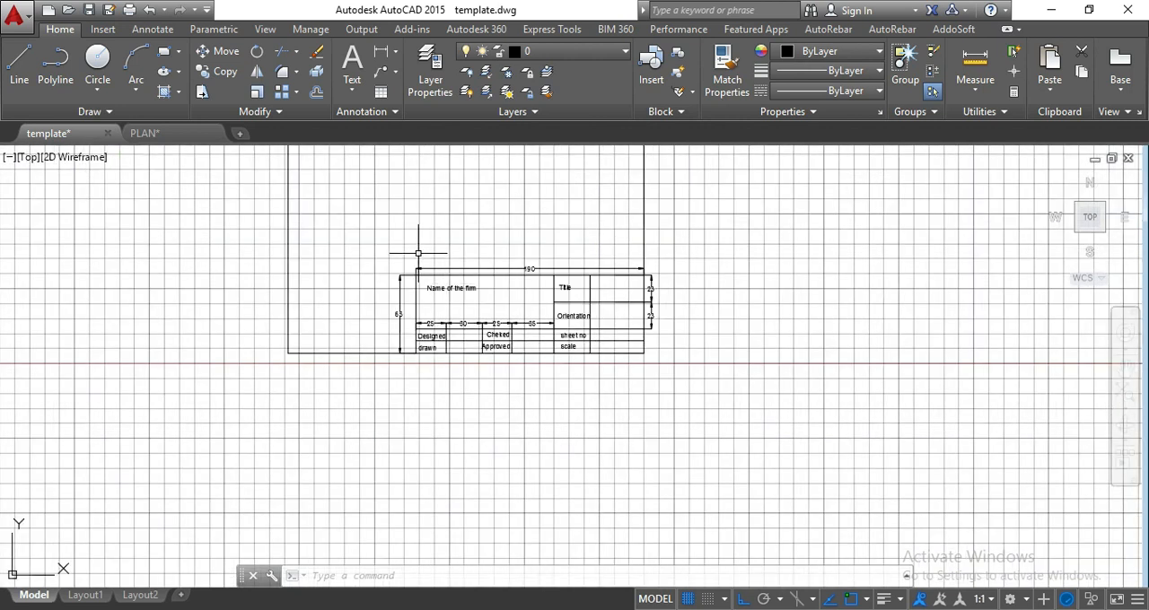
middle_click_drag(613, 380, 614, 442)
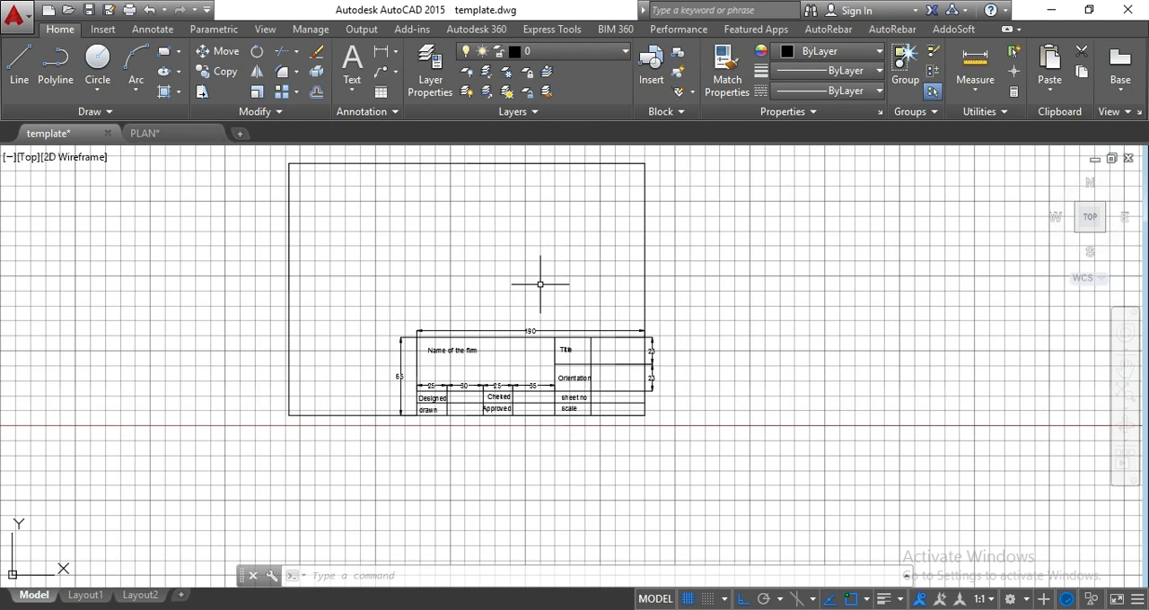
mouse_move(731, 339)
middle_mouse_down()
mouse_move(682, 341)
mouse_move(623, 320)
middle_mouse_up()
middle_click_drag(747, 318, 744, 341)
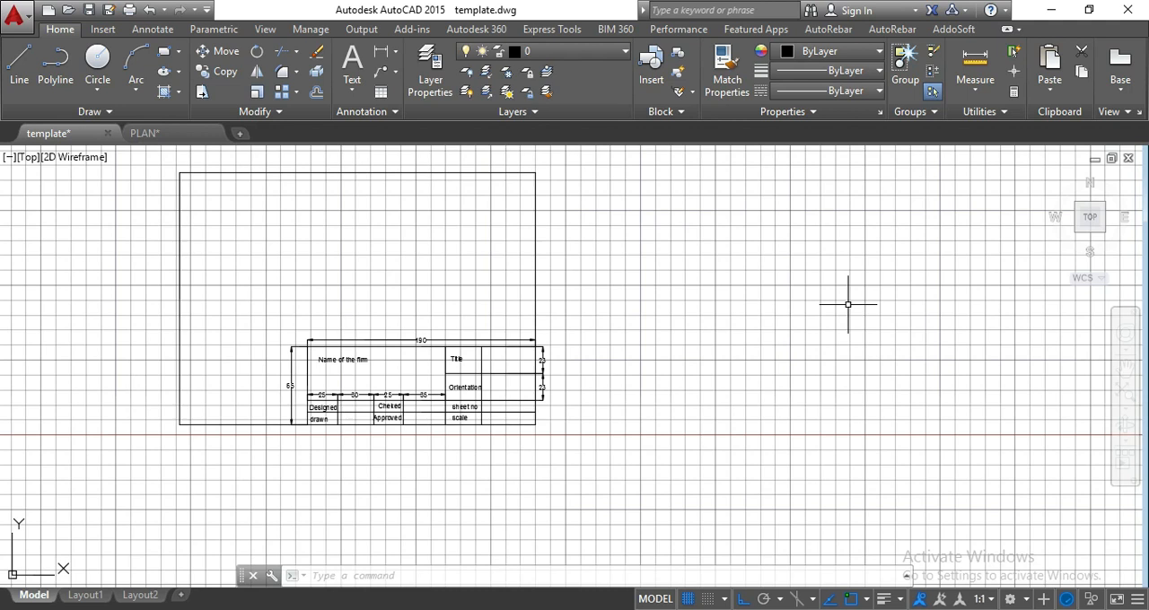
type("l")
key("Return")
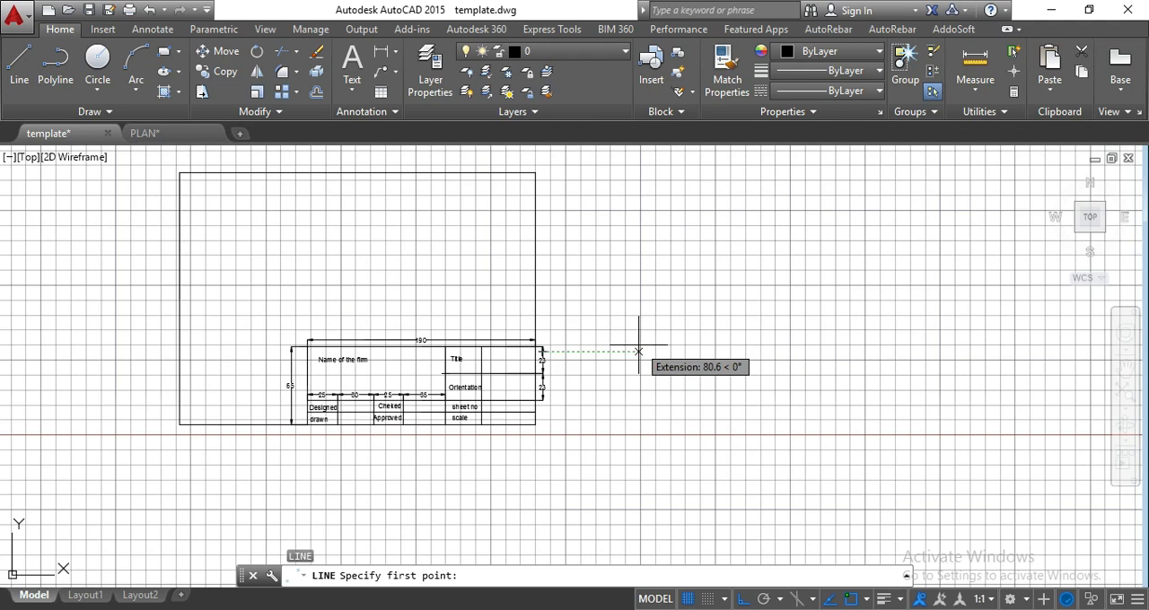
key("Escape")
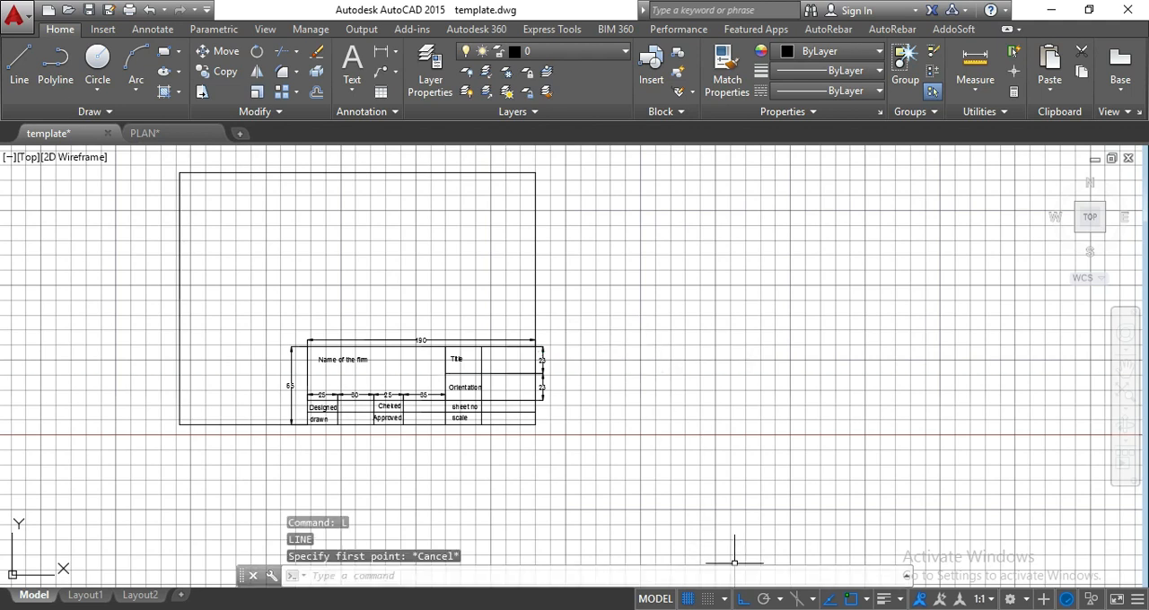
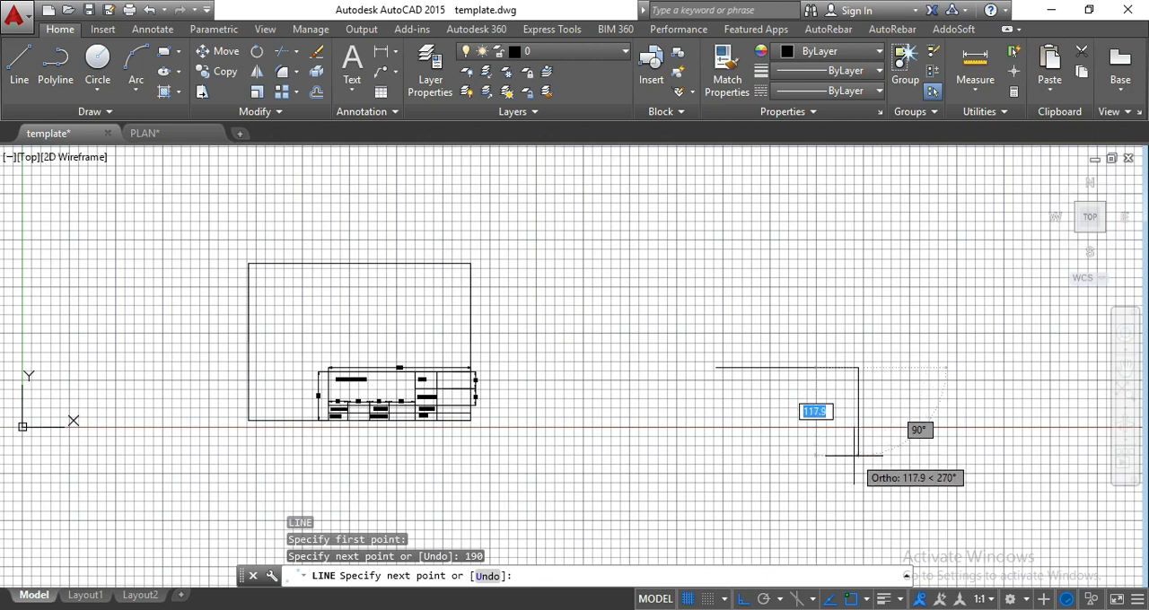
Complete the new title block's rectangular outline with lines, 190 wide and 65 high, beside the template.
key("Return")
type("190")
key("Return")
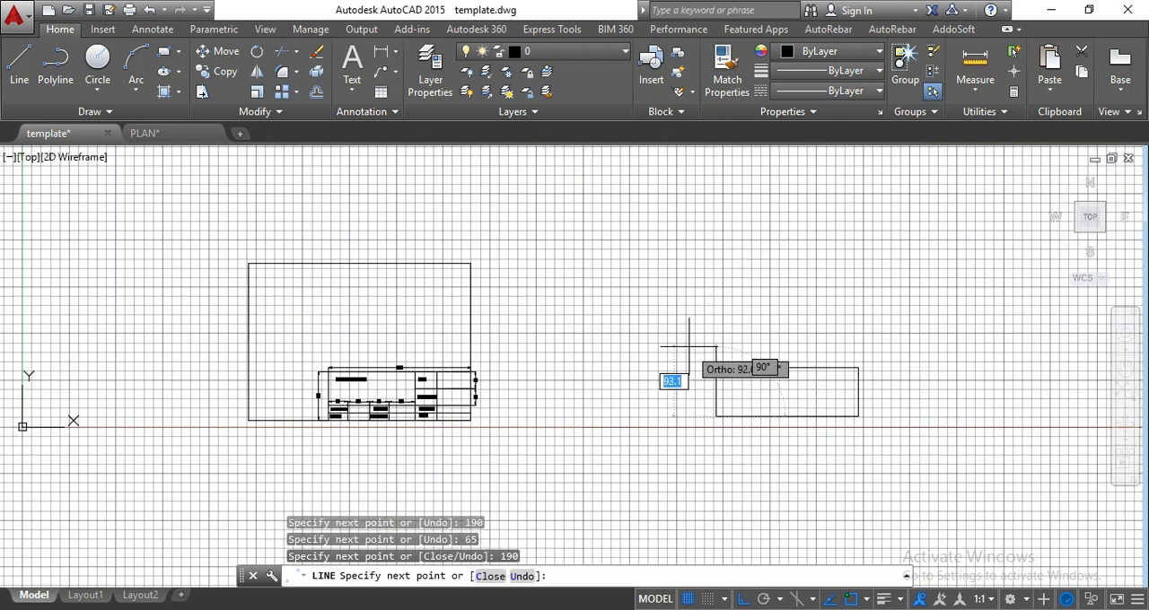
left_click(715, 367)
scroll(829, 476, "up", 2)
key("Escape")
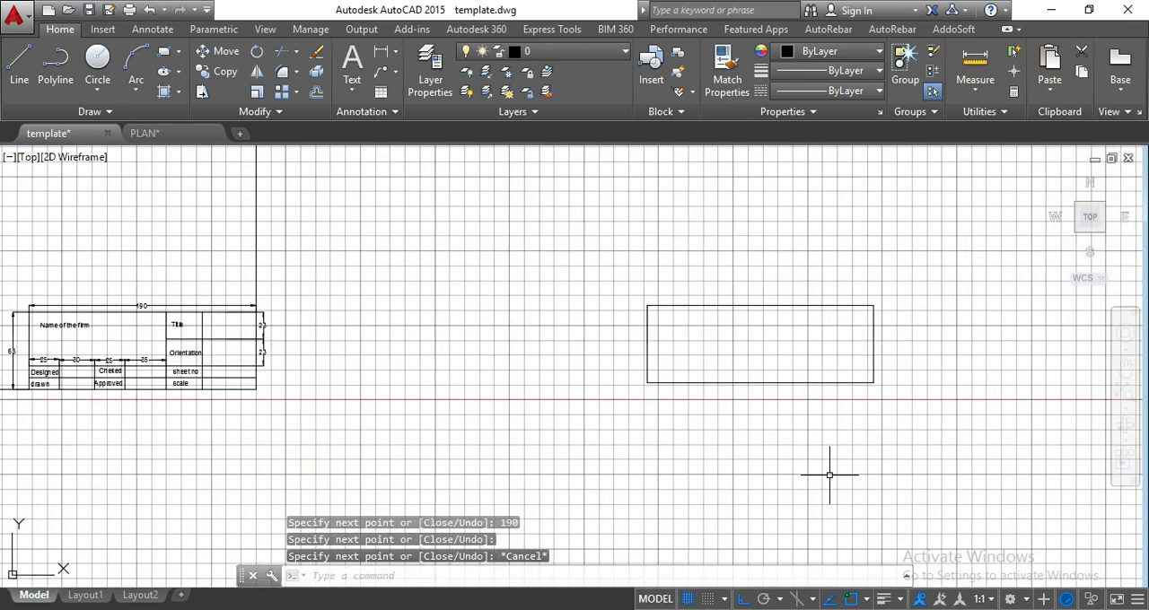
key("Escape")
key("Escape")
Examine the dimensioned column widths and row heights of the template's title block against the new outline.
middle_click_drag(734, 429, 881, 425)
scroll(286, 350, "up", 2)
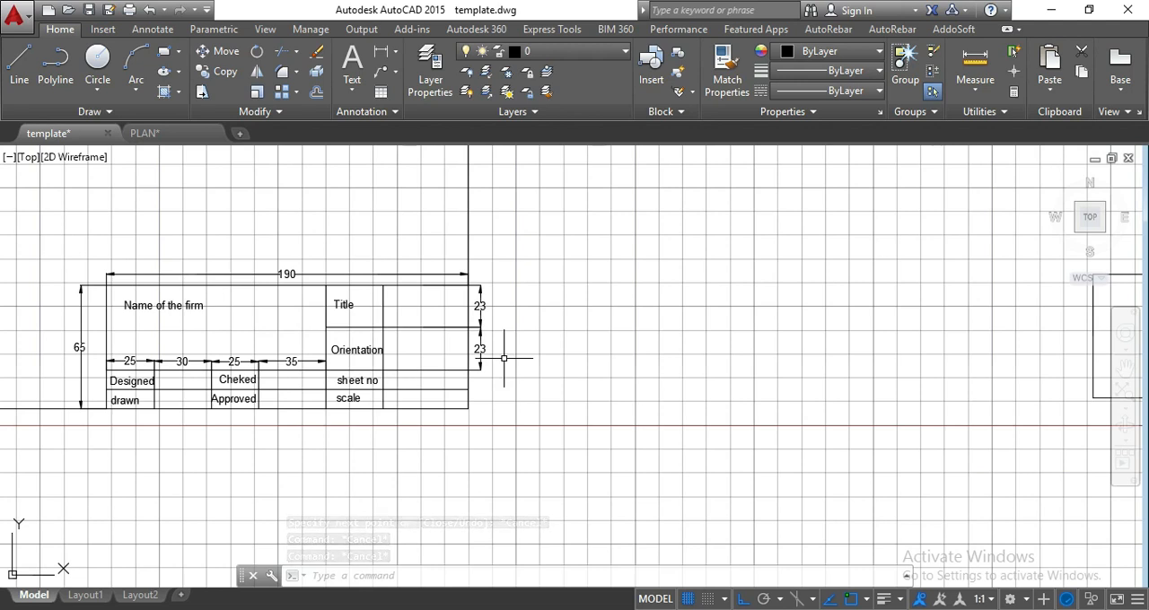
scroll(504, 358, "down", 2)
middle_click_drag(504, 358, 252, 320)
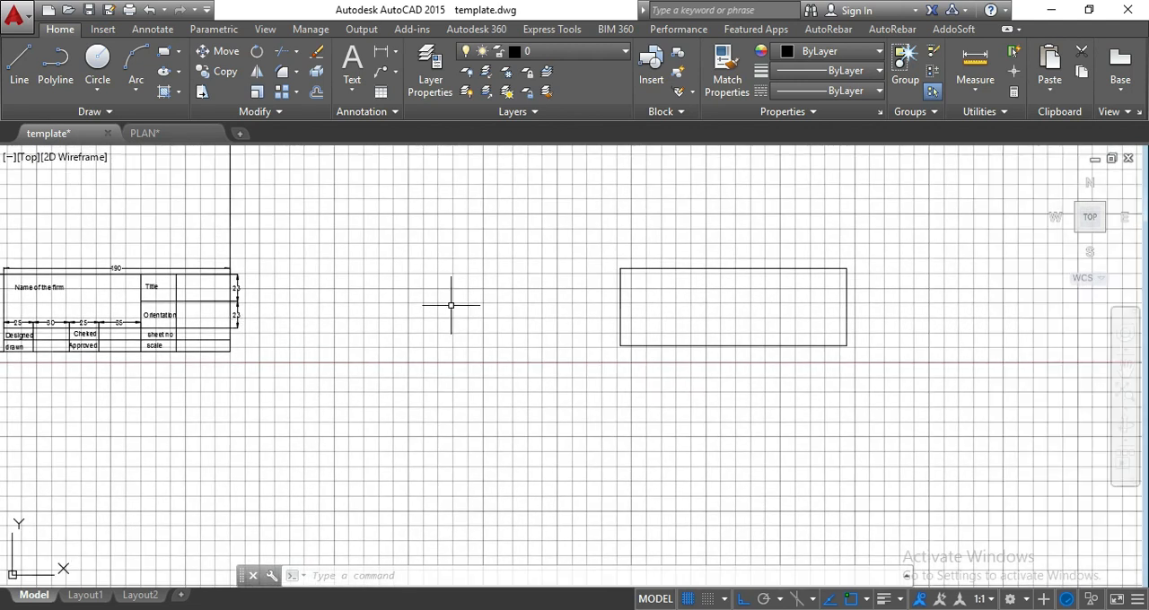
middle_click_drag(181, 358, 240, 371)
scroll(162, 330, "up", 2)
middle_click_drag(162, 330, 347, 318)
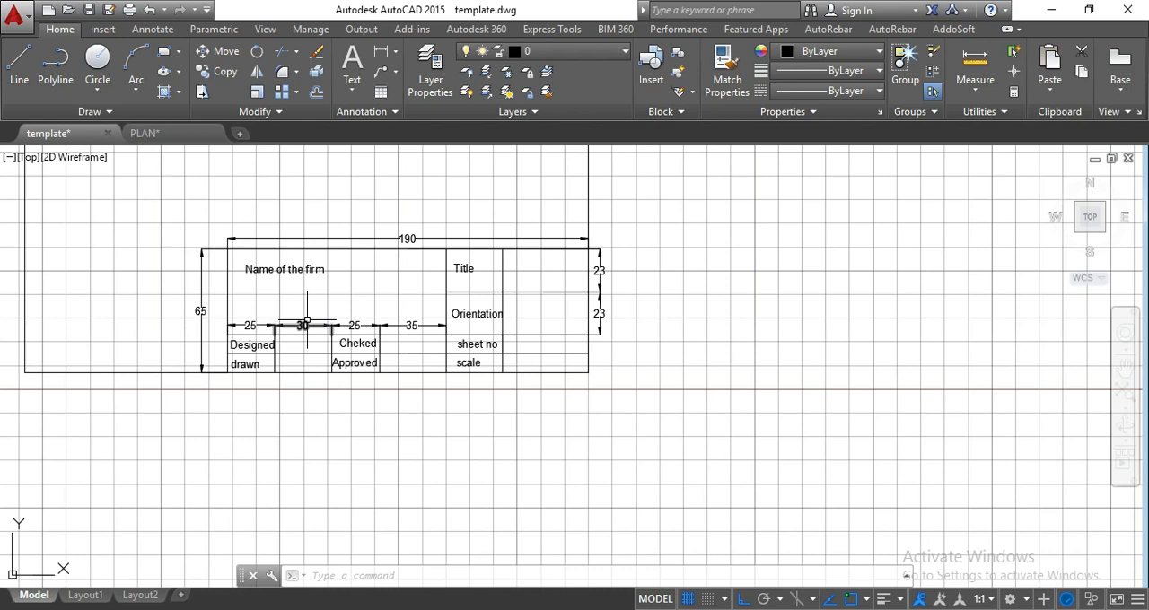
scroll(593, 375, "down", 4)
middle_click_drag(593, 374, 494, 353)
scroll(902, 313, "up", 2)
middle_click_drag(740, 329, 846, 325)
Offset the new outline's left edge 25 inward to create the first column divider.
type("o")
key("Return")
type("25")
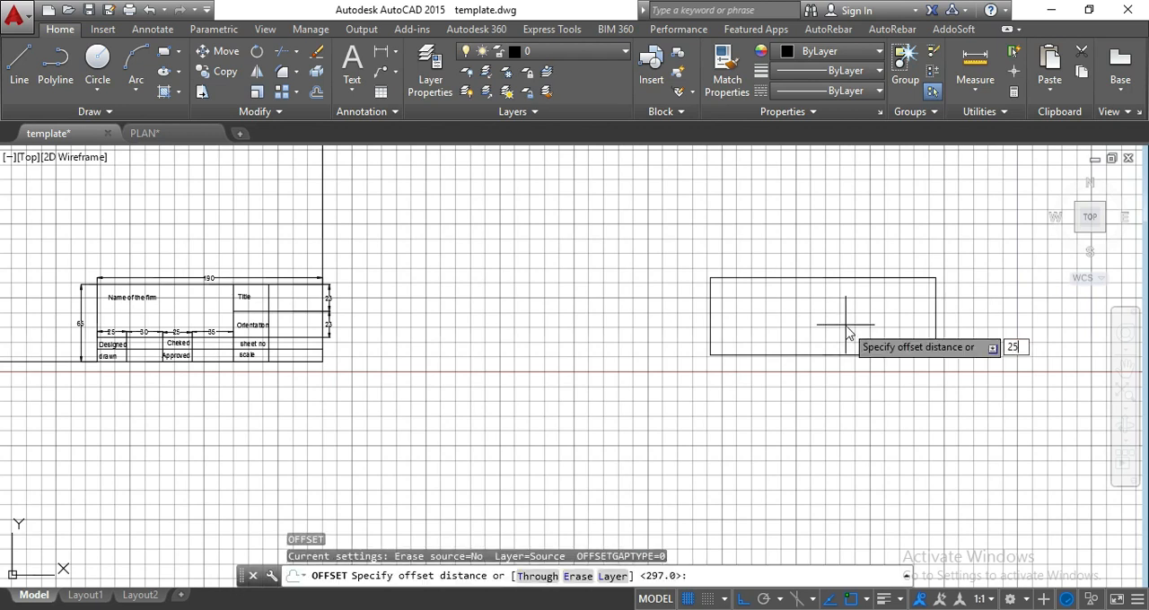
key("Return")
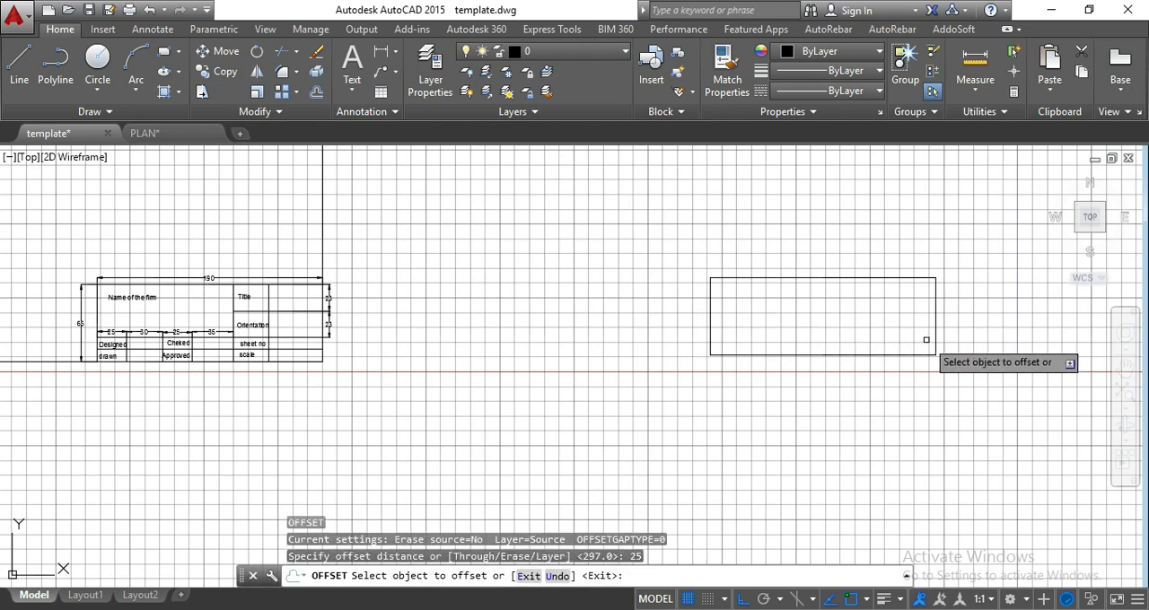
left_click(710, 325)
left_click(723, 323)
key("Return")
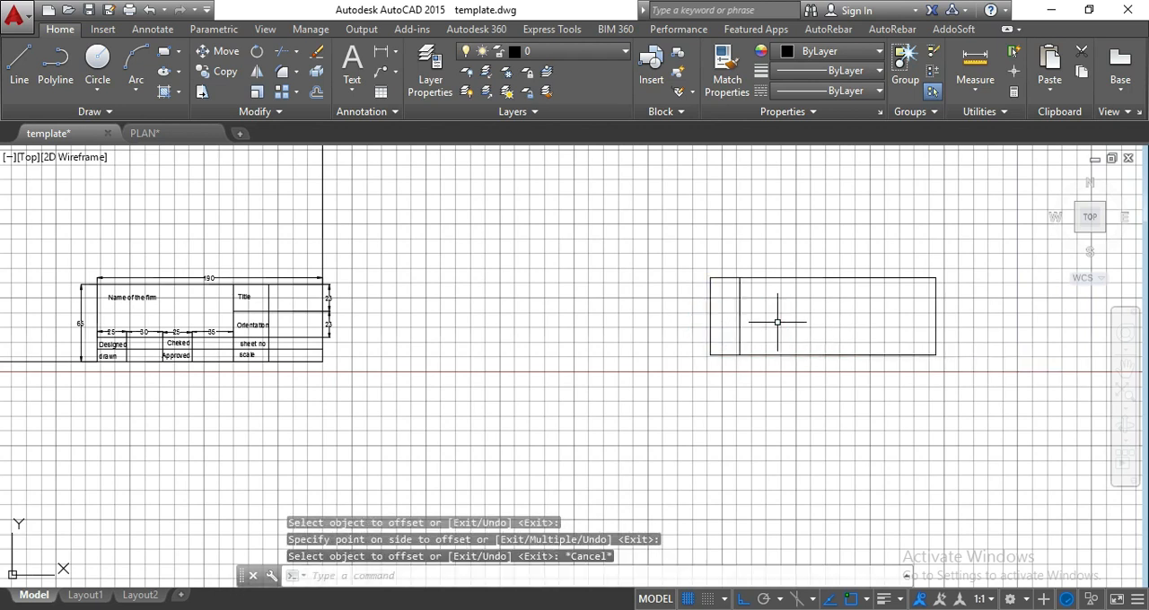
Offset the first column divider 30 to the right to create the second divider.
key("Return")
type("30")
key("Return")
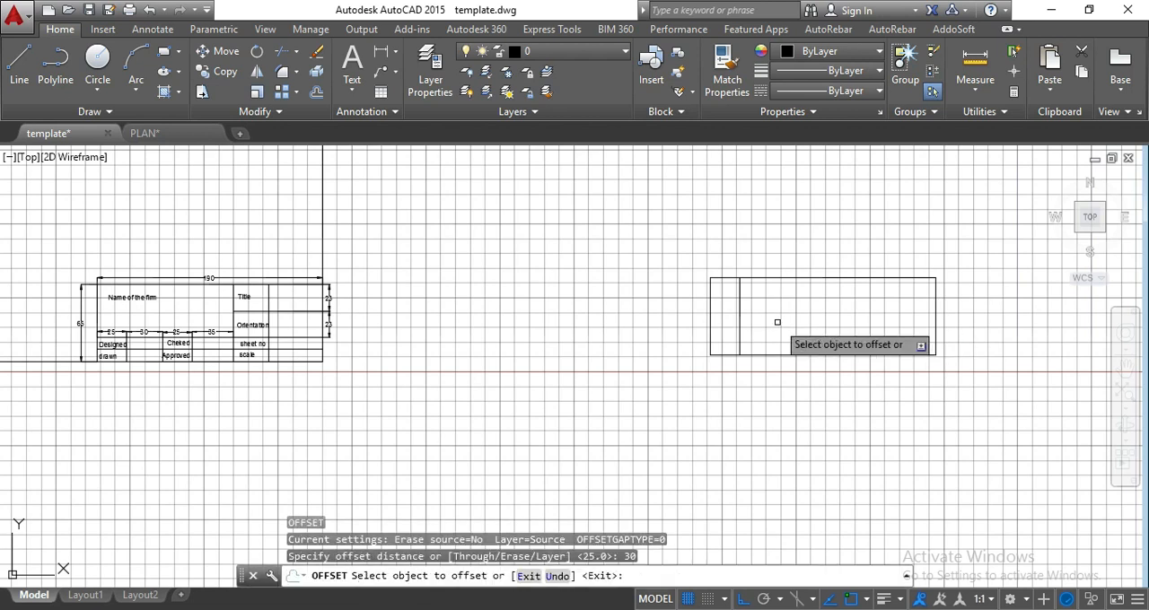
left_click(740, 337)
left_click(897, 333)
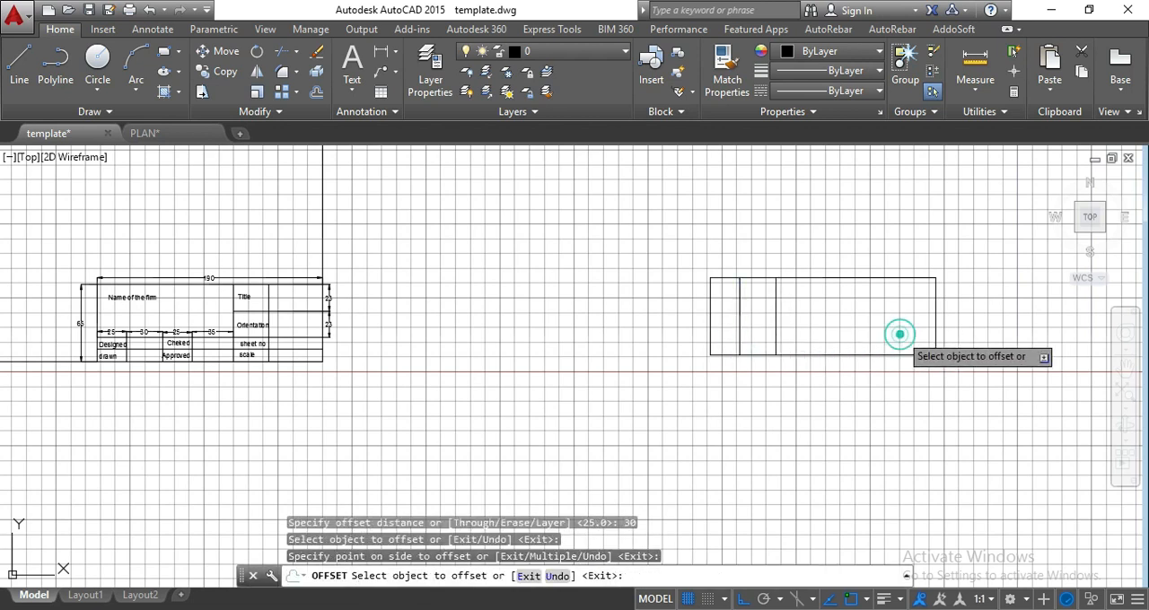
key("Escape")
key("Escape")
Offset the second column divider 25 to the right to create the third divider.
type("o")
key("Return")
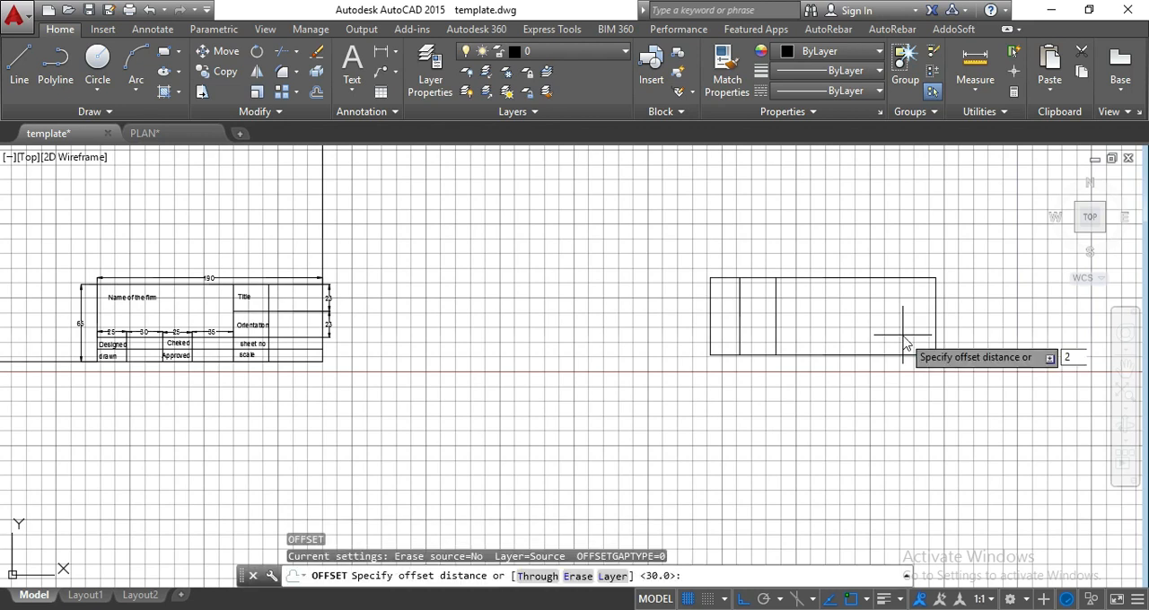
type("25")
key("Return")
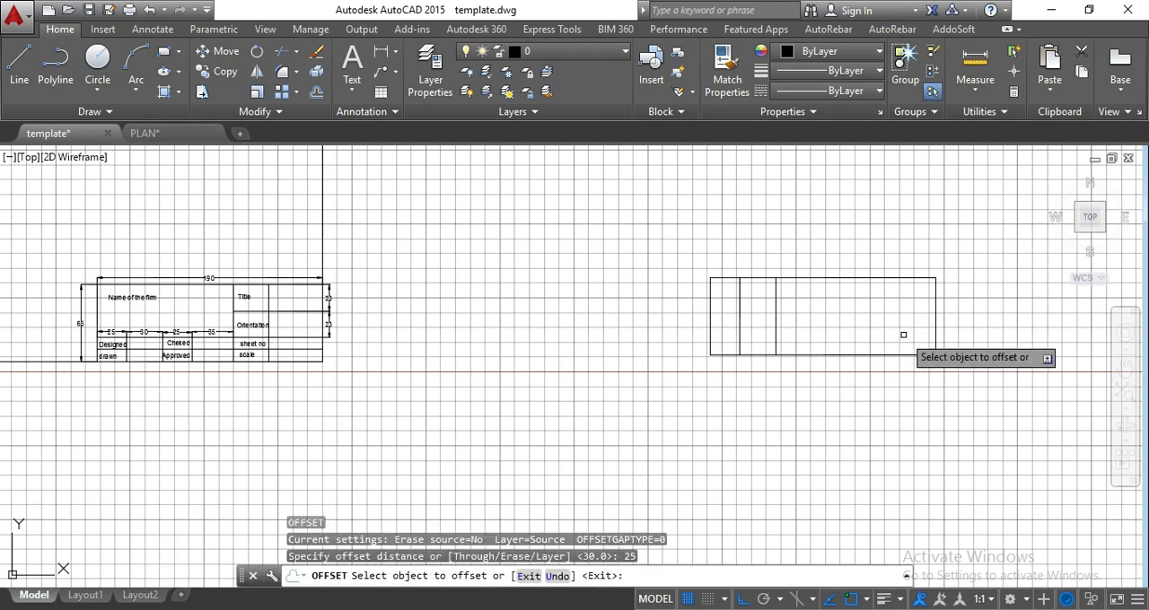
left_click(776, 339)
left_click(853, 334)
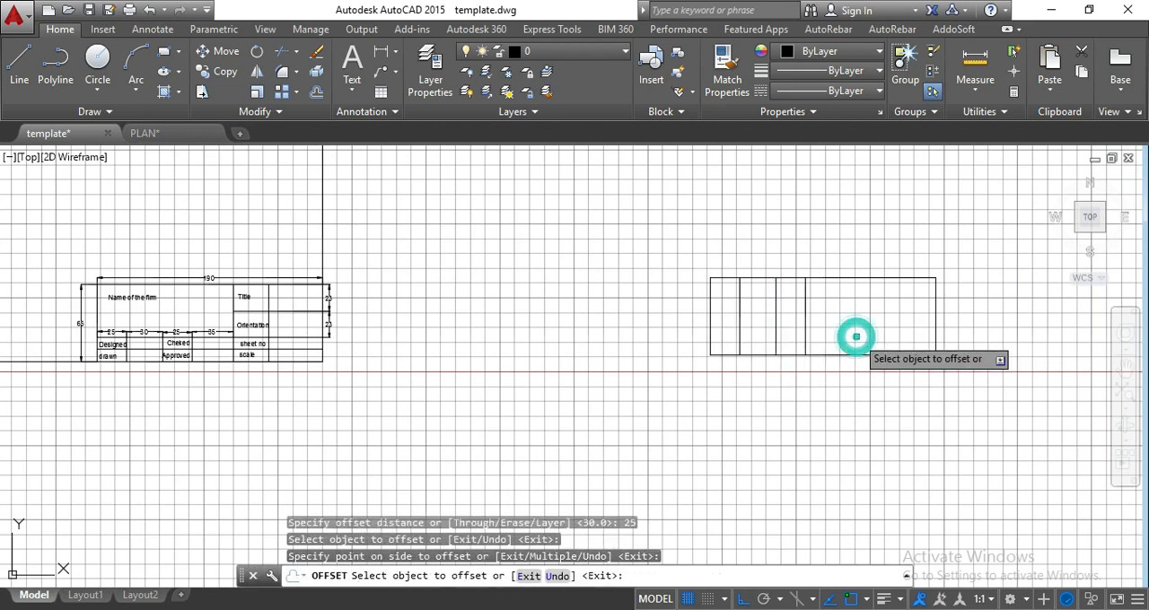
key("Escape")
key("Escape")
type("o")
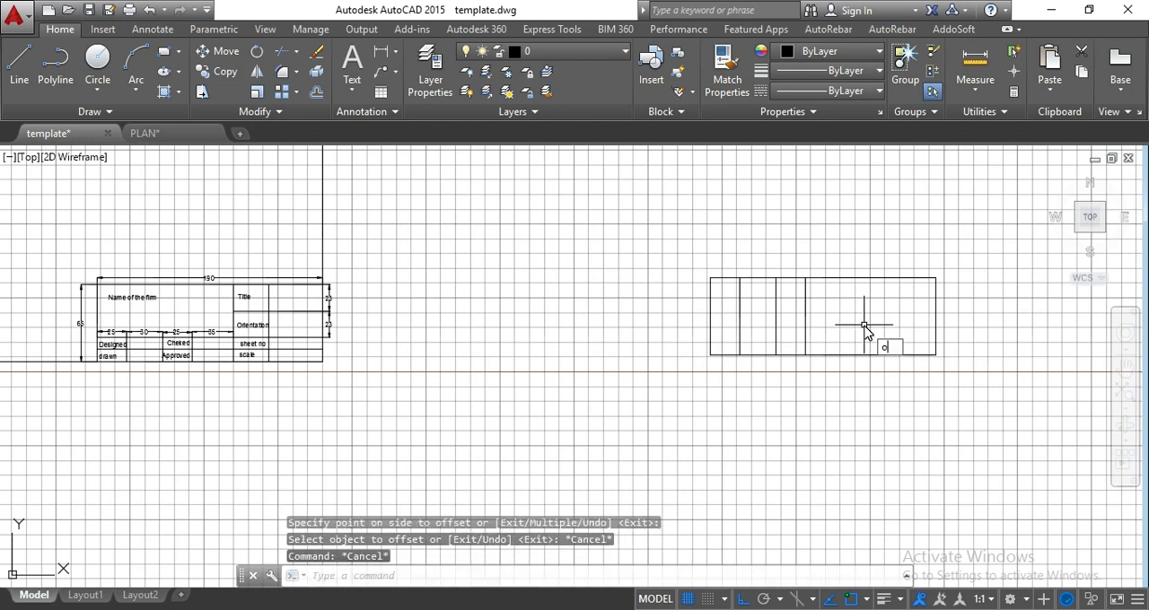
key("Return")
type("35")
key("Return")
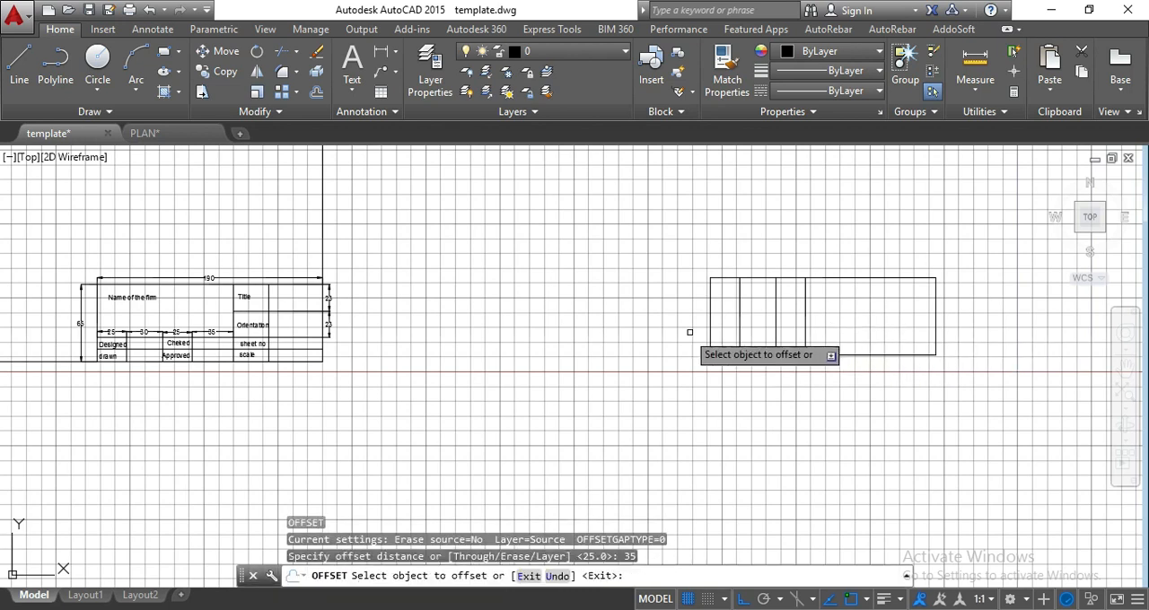
scroll(97, 343, "up", 2)
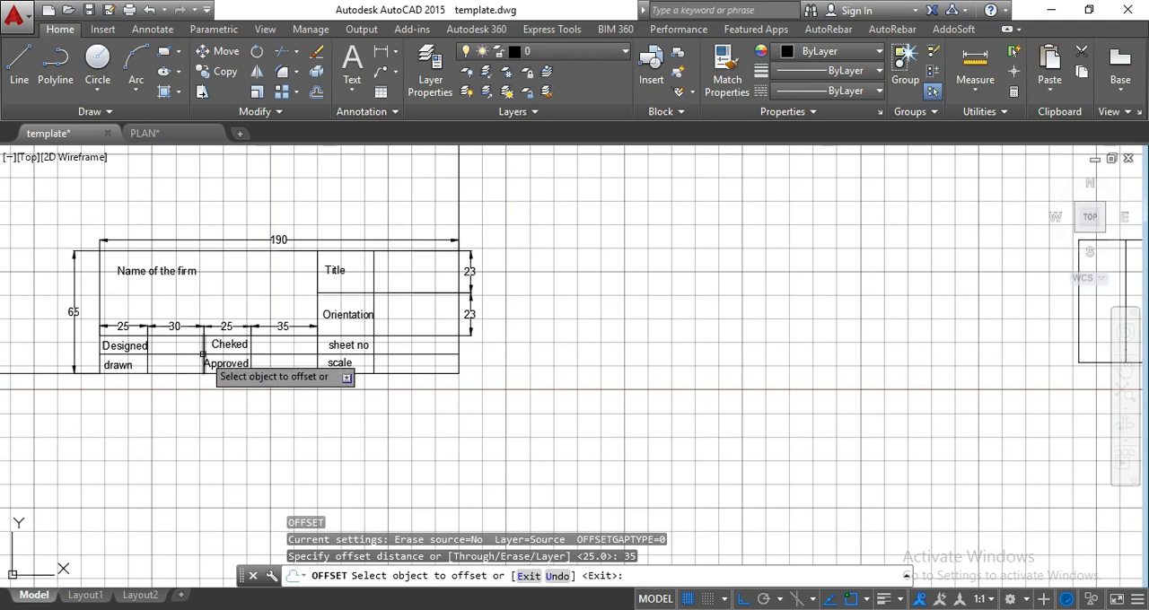
scroll(203, 355, "down", 1)
key("Escape")
key("Escape")
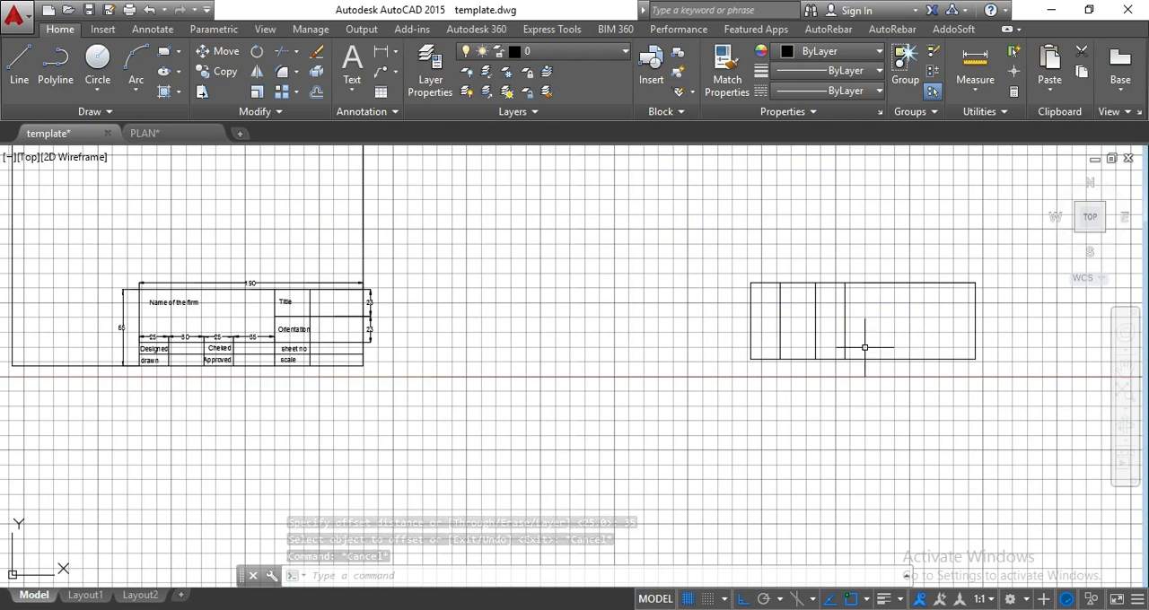
Offset the third column divider 30 to the right to create the fourth divider.
key("Return")
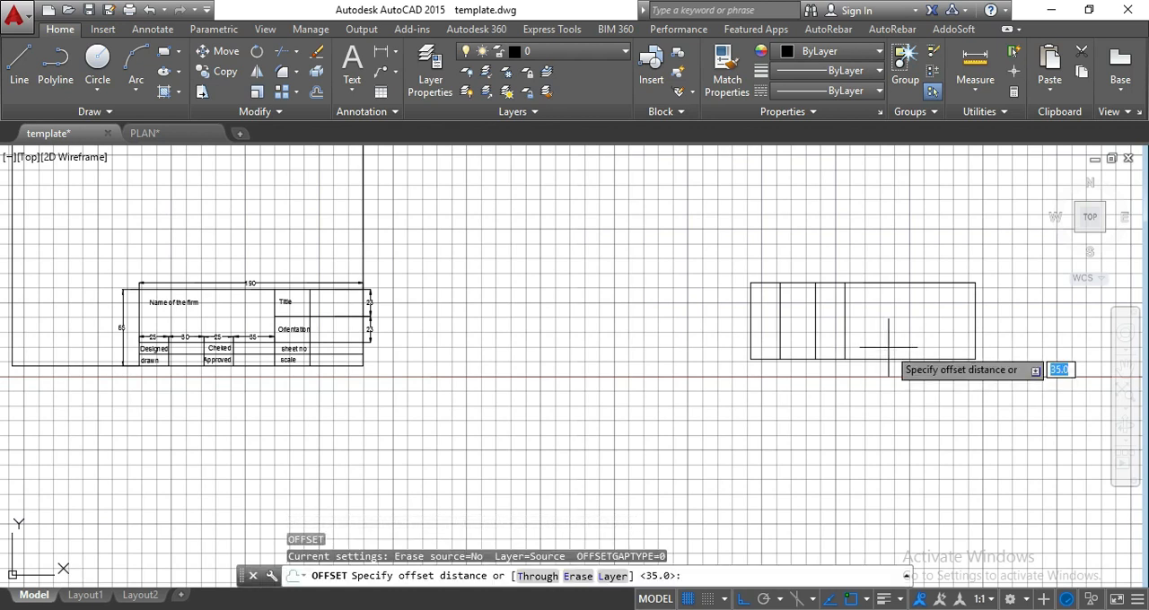
type("30")
key("Return")
left_click(844, 339)
left_click(880, 338)
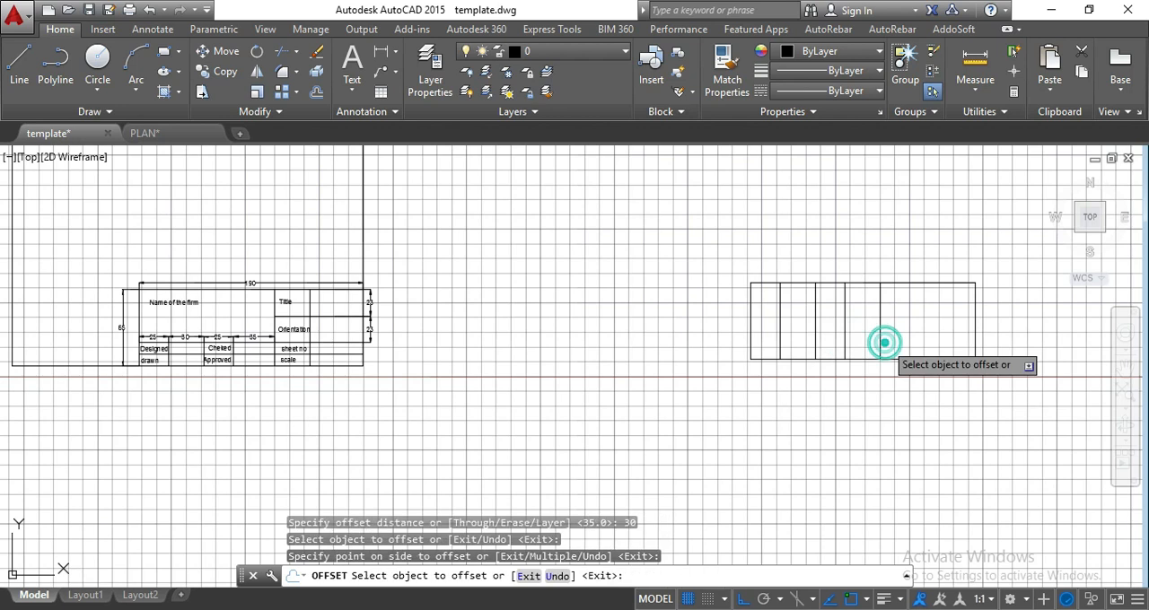
key("Escape")
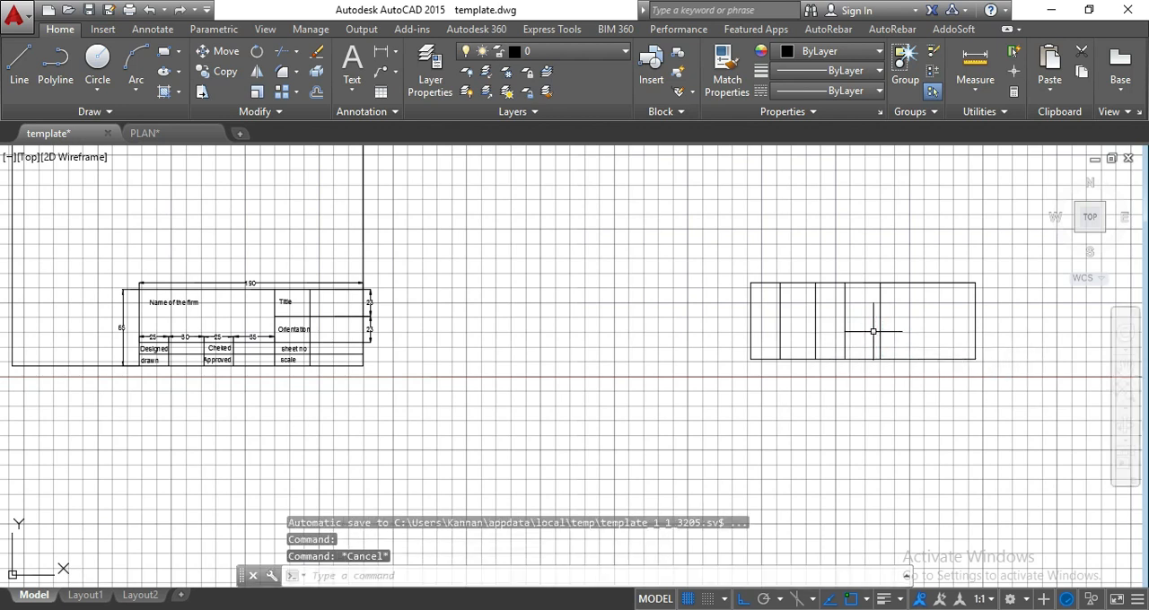
Offset the outline's bottom edge 20 upward to create a horizontal row line.
key("Return")
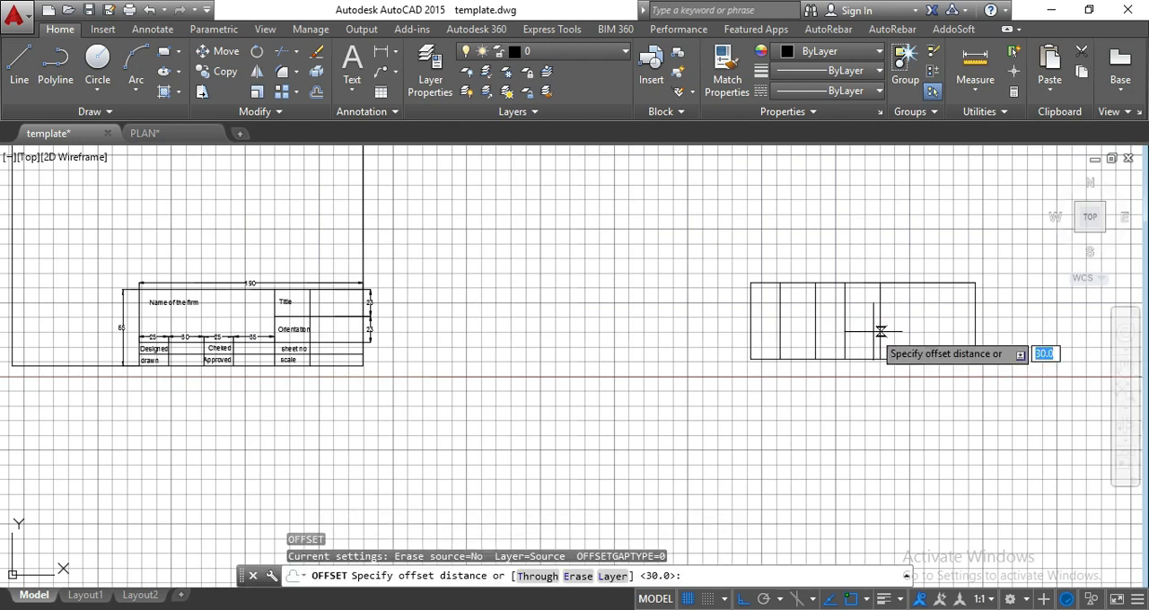
type("20")
key("Return")
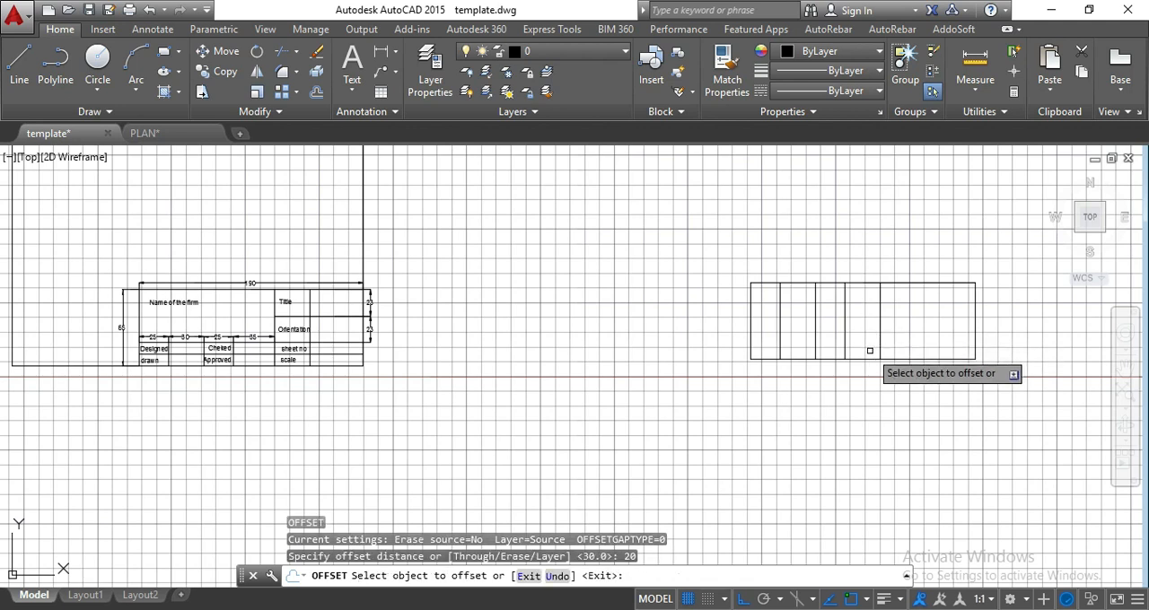
left_click(865, 361)
left_click(862, 315)
key("Escape")
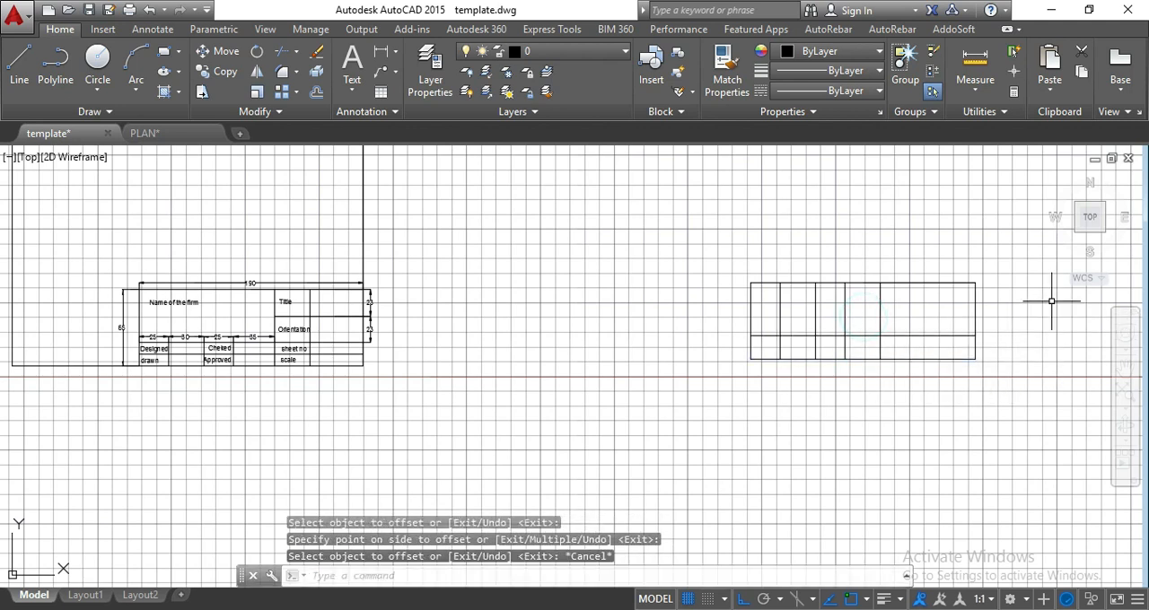
type("tr")
key("Return")
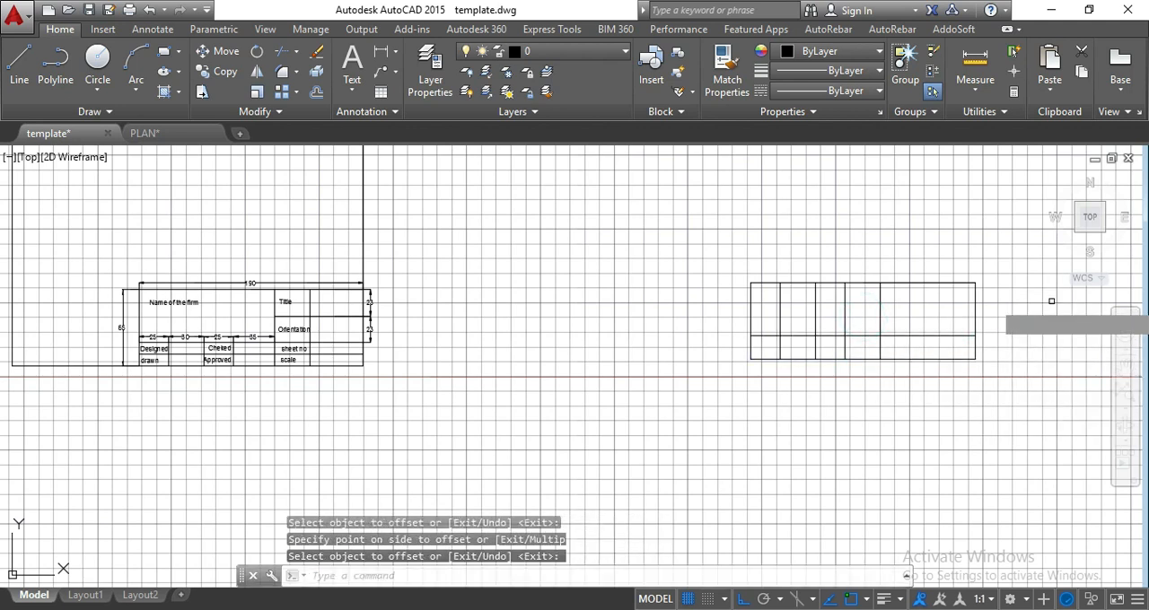
key("Return")
left_click(855, 310)
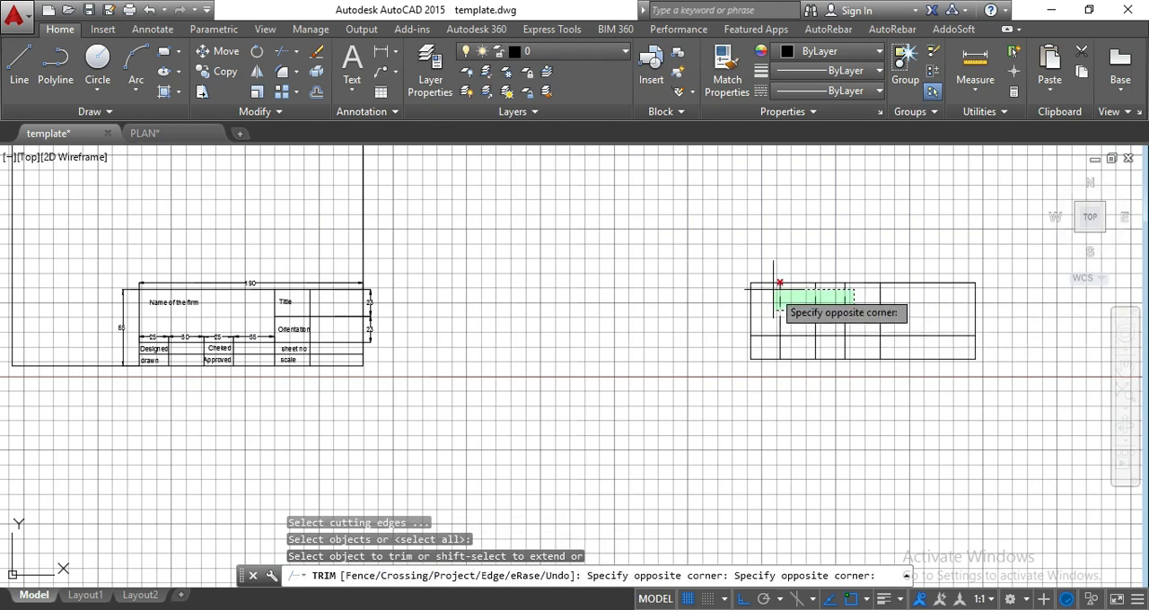
key("Escape")
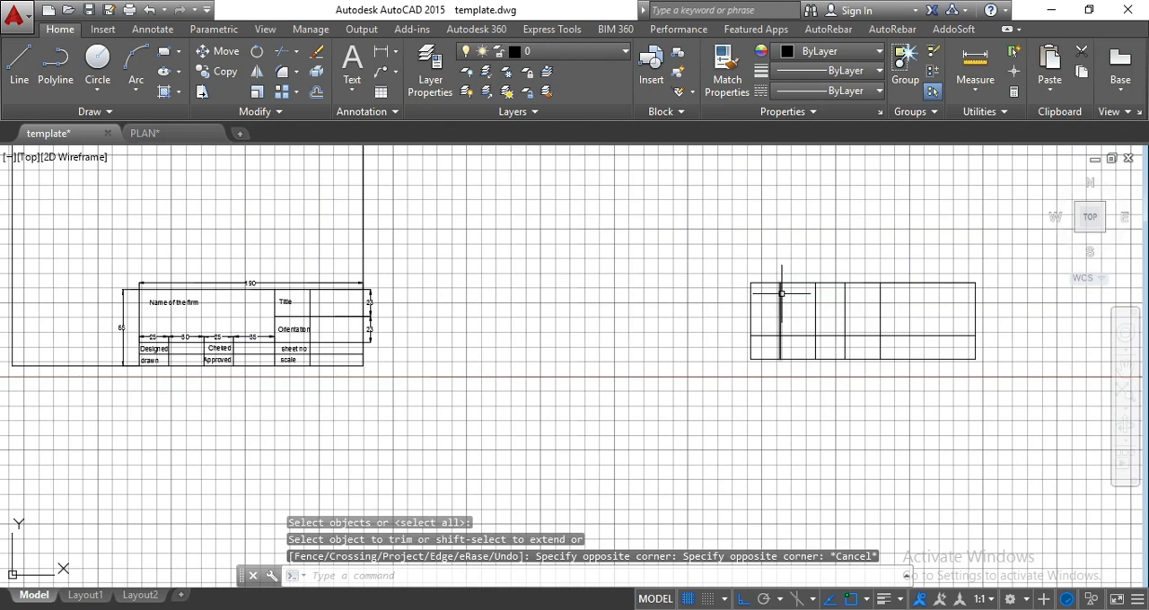
Trim the first three column dividers above the horizontal row line using a crossing selection.
type("tr")
key("Return")
key("Return")
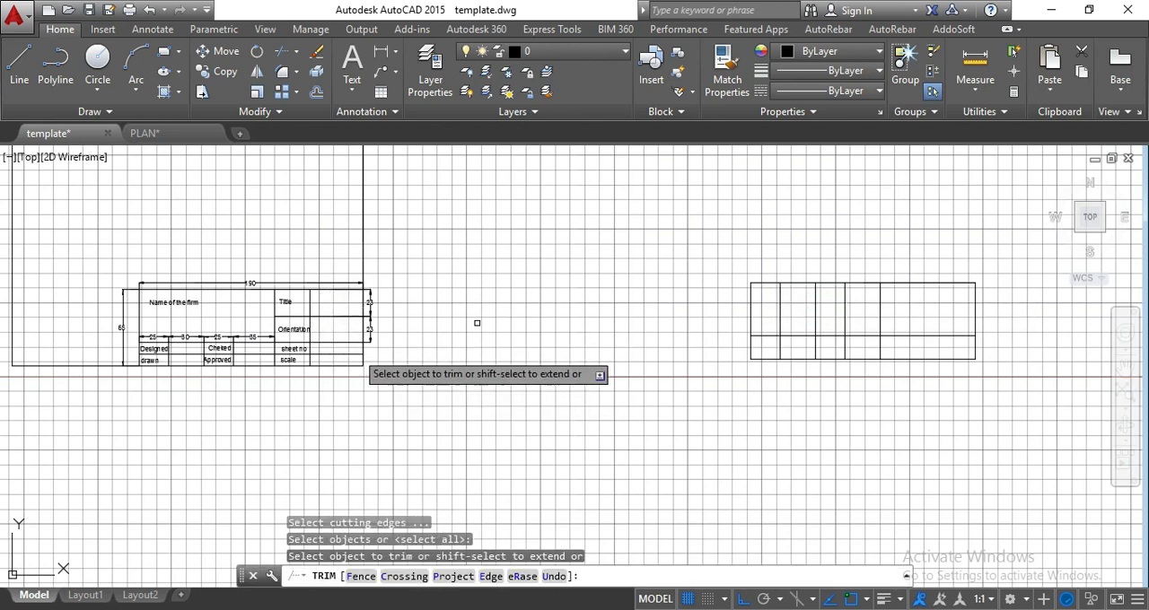
left_click(849, 326)
left_click(771, 295)
key("Escape")
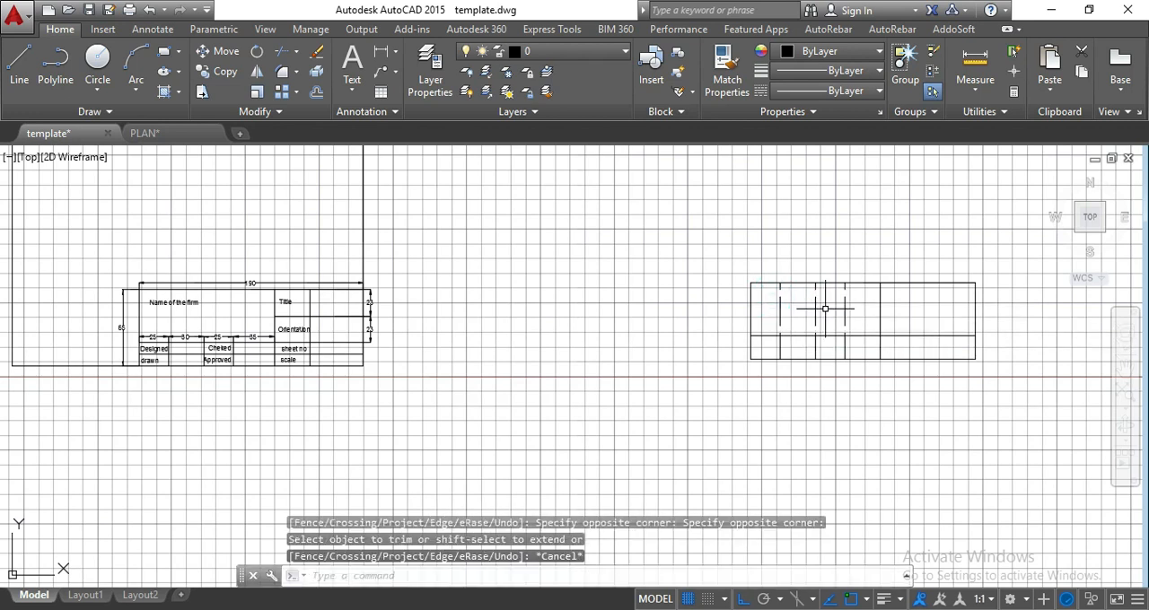
Erase the leftover middle segments and top stubs of the first three column dividers.
left_click(849, 318)
left_click(760, 291)
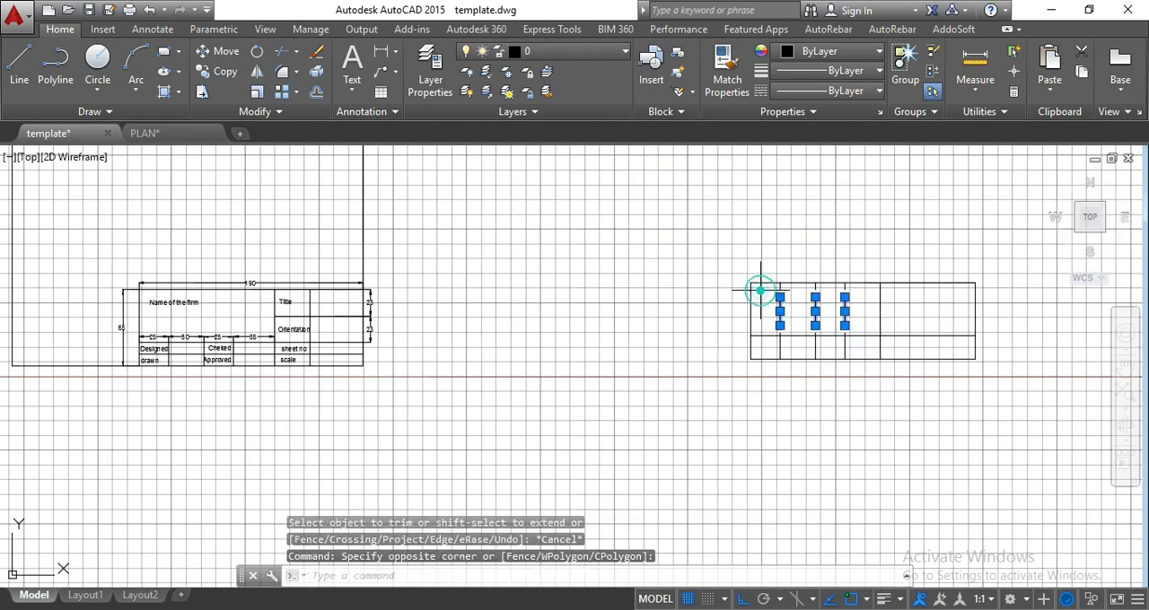
key("Delete")
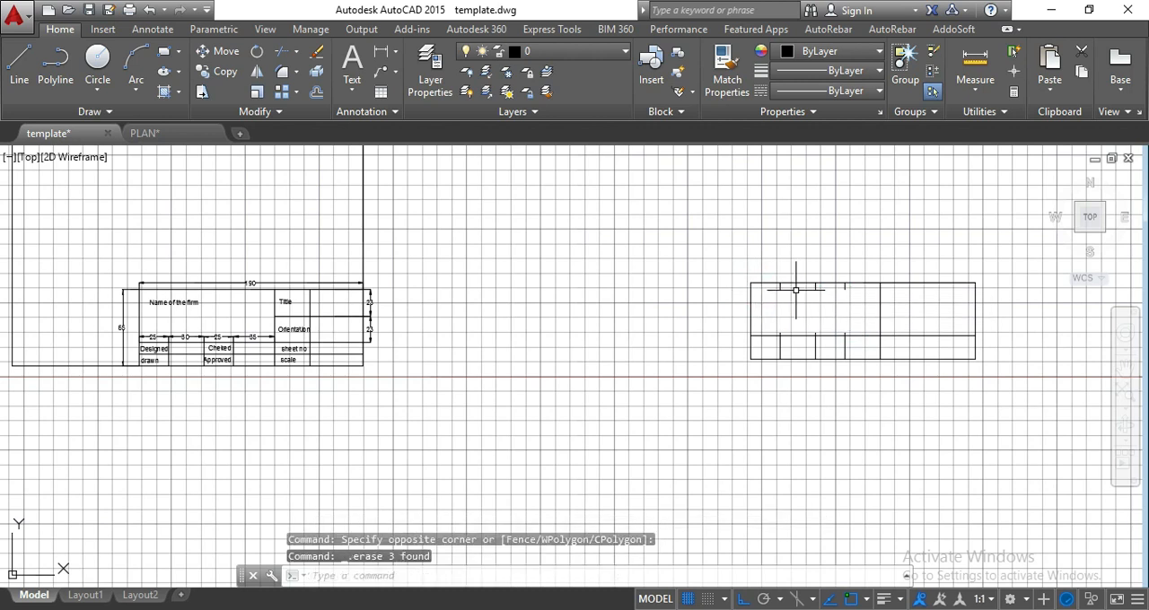
scroll(796, 289, "up", 4)
left_click(946, 305)
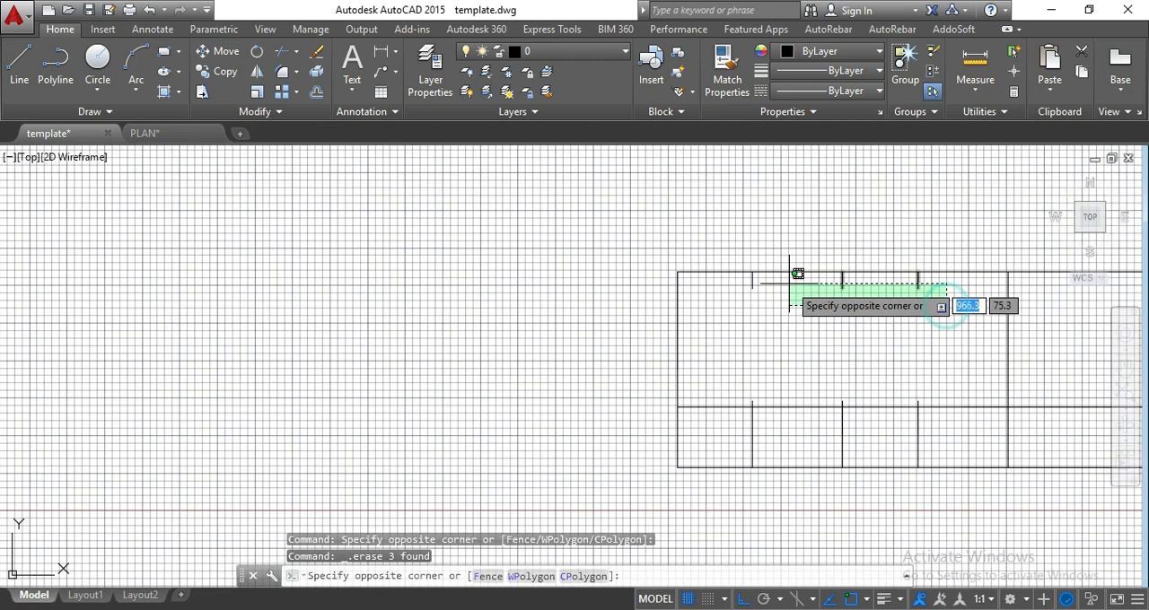
left_click(731, 282)
key("Delete")
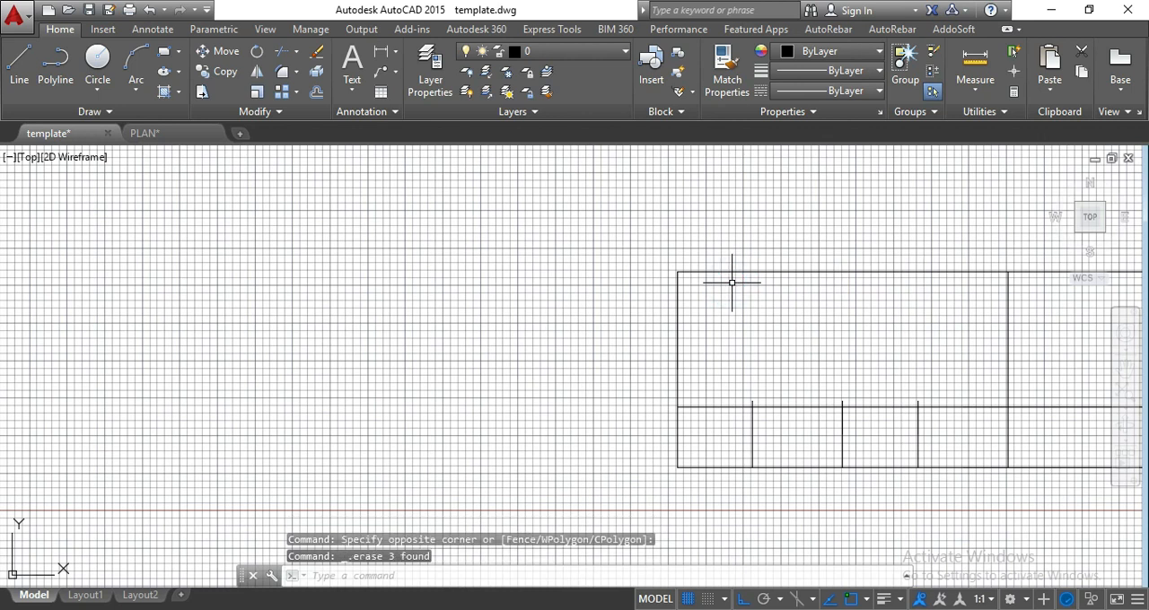
Trim the ends of the first three column dividers that protrude above the horizontal row line.
type("tr")
key("Return")
key("Return")
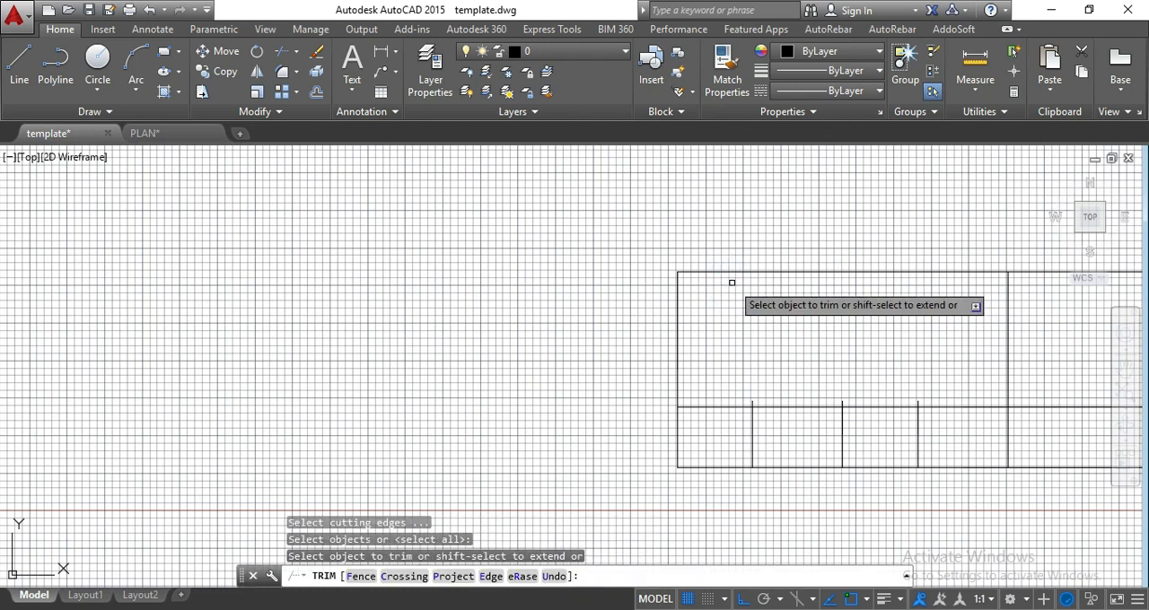
left_click(755, 406)
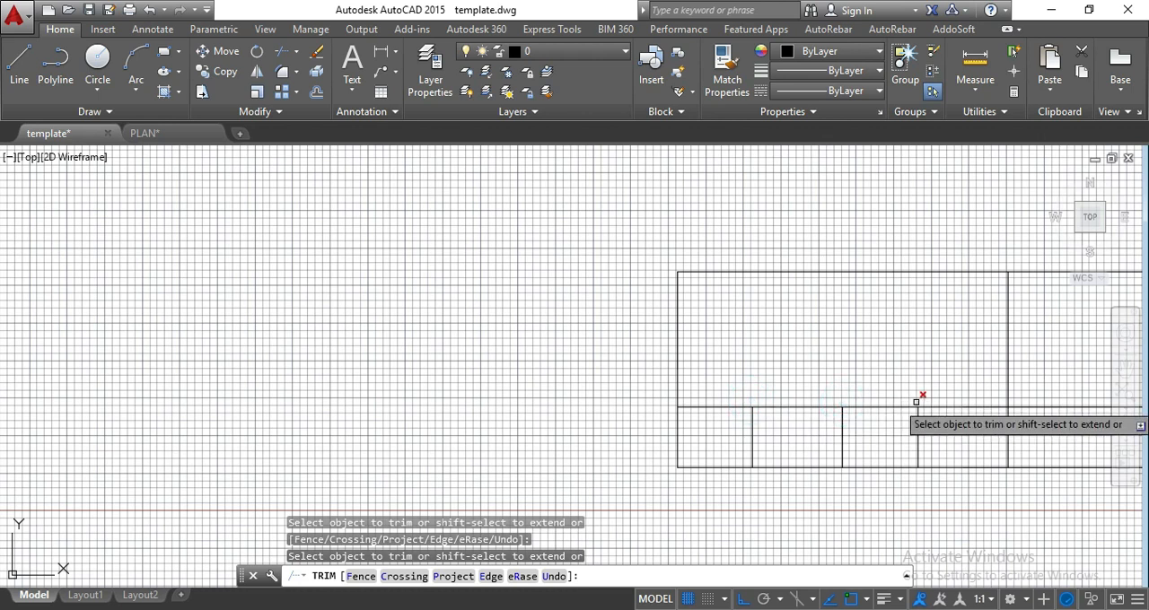
scroll(735, 322, "down", 4)
key("Escape")
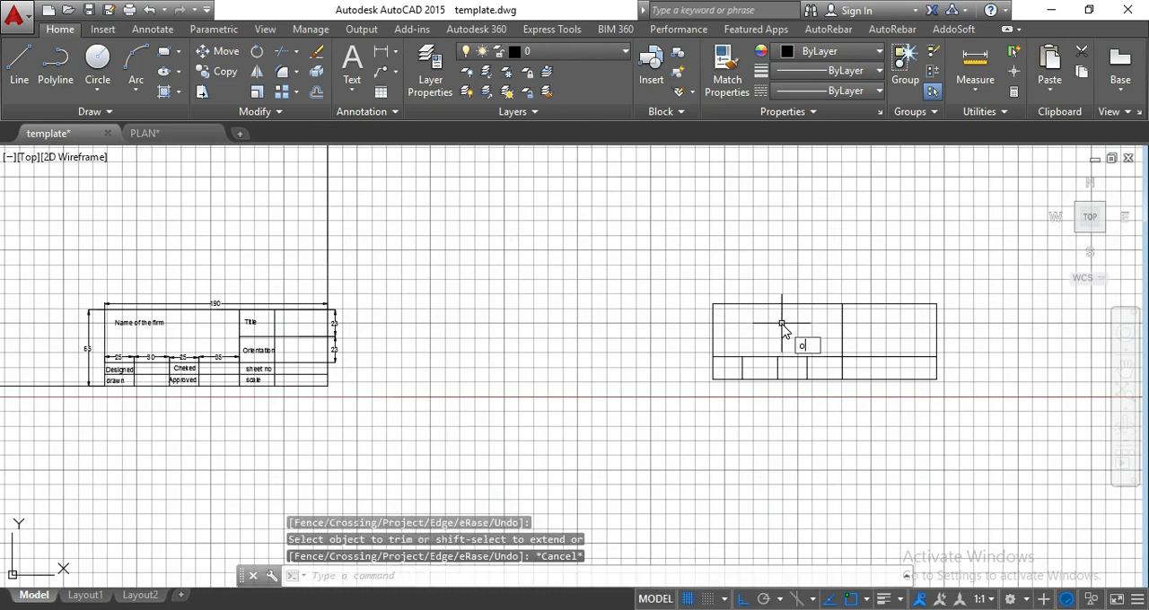
Offset the new title block's bottom edge 10 upward to split the lower band into two rows.
type("o")
key("Return")
type("10")
key("Return")
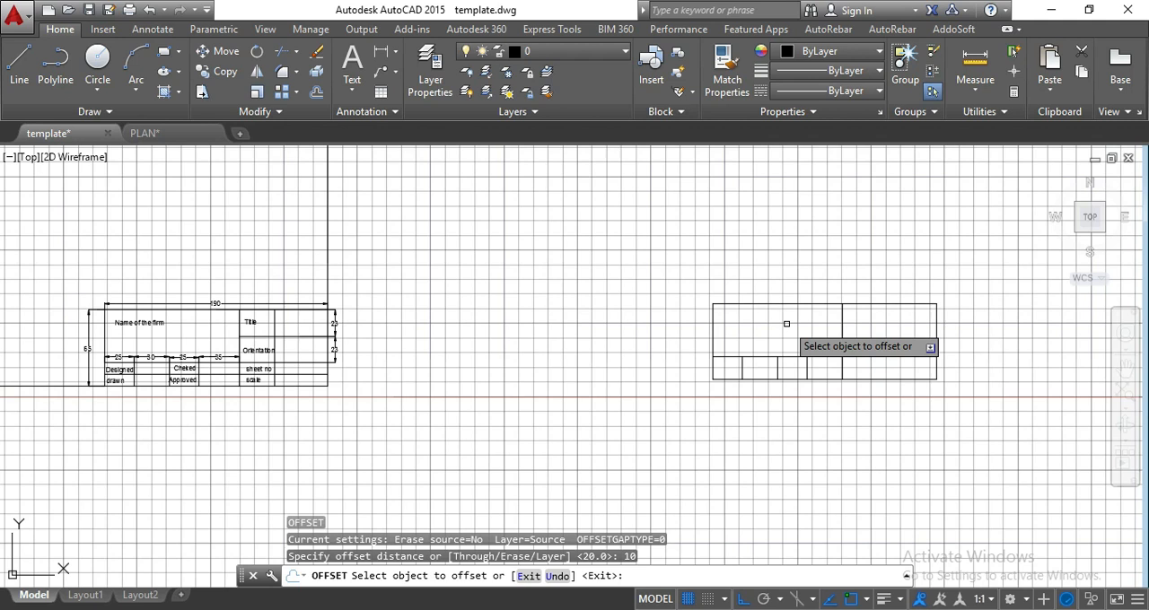
scroll(796, 371, "up", 2)
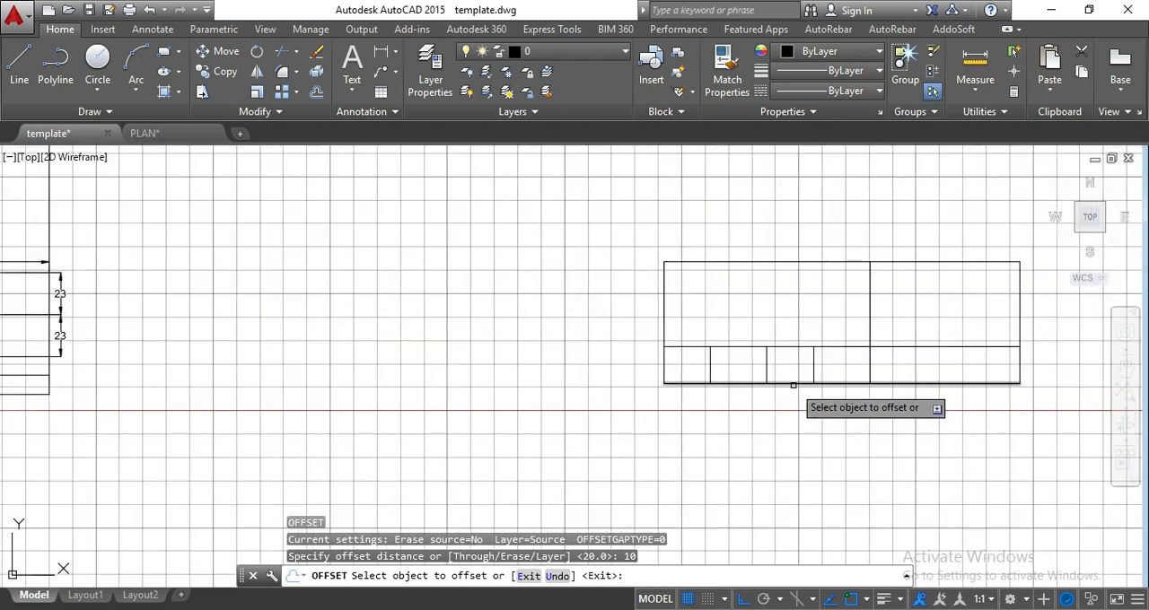
left_click(794, 385)
left_click(795, 347)
key("Escape")
scroll(889, 352, "down", 2)
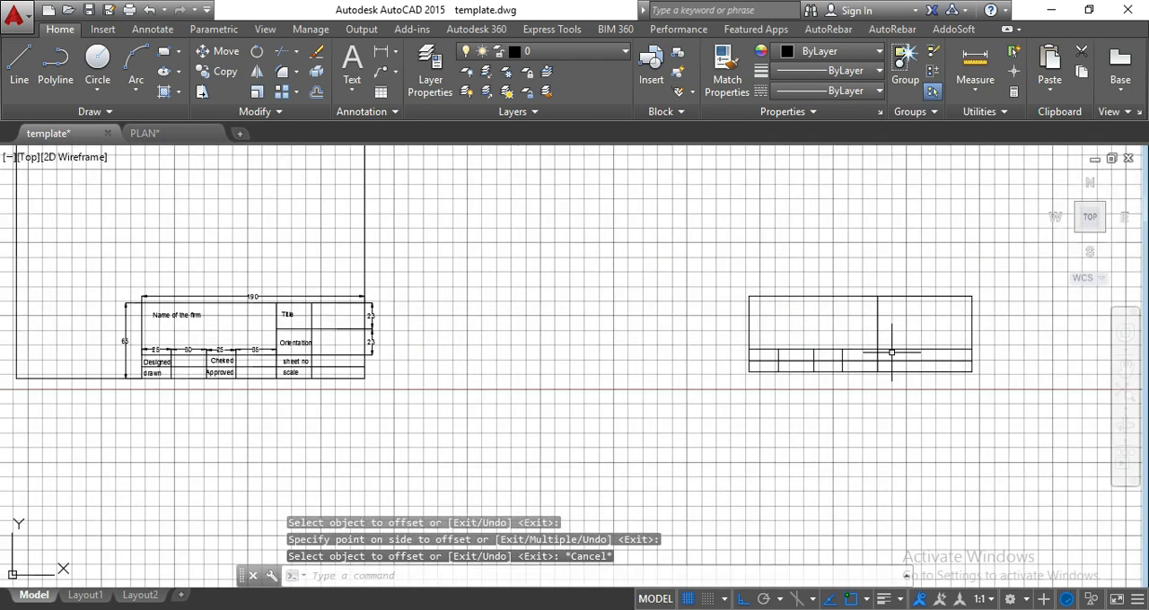
type("o")
key("Return")
key("Escape")
key("Escape")
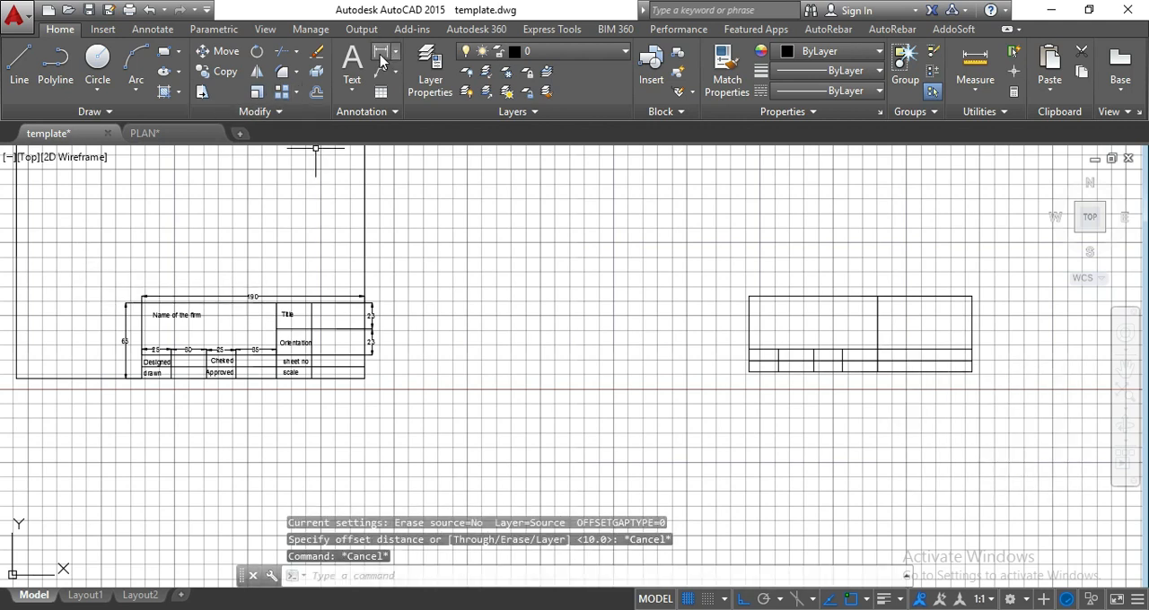
Add a linear dimension above the original title block across the width of the Title label column.
left_click(380, 53)
scroll(251, 302, "up", 4)
left_click(310, 307)
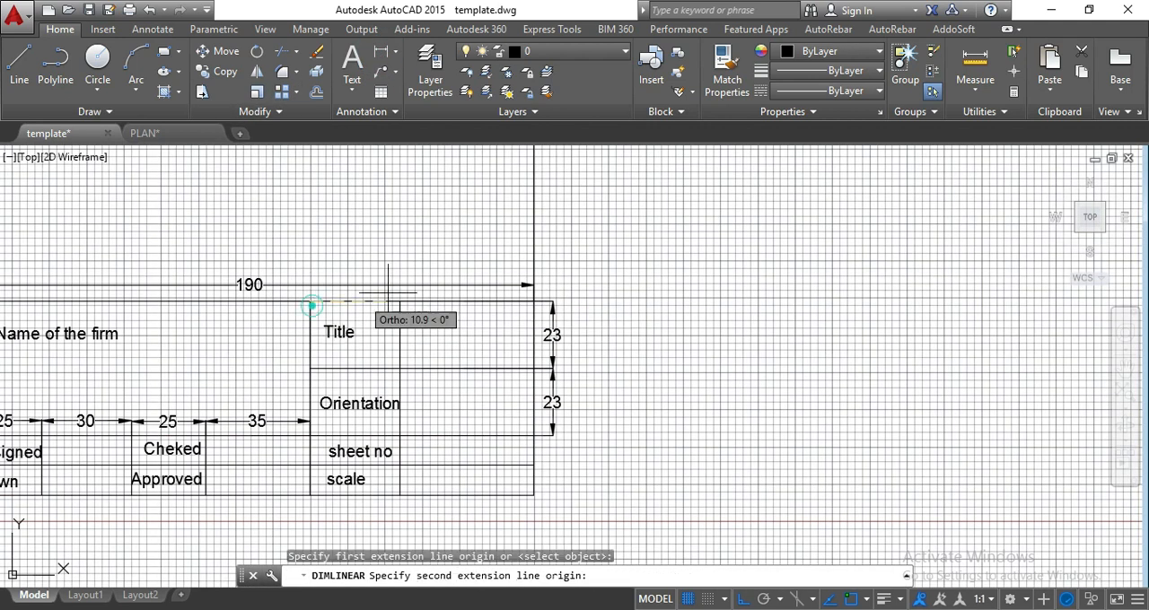
left_click(398, 303)
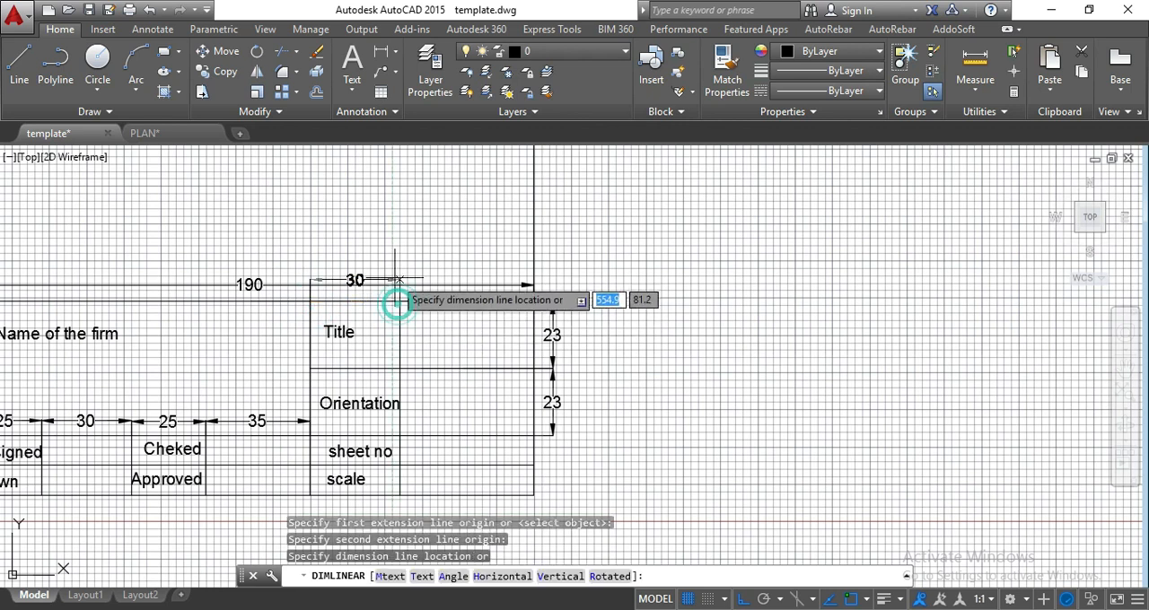
left_click(395, 269)
key("Escape")
Offset the new title block's full-height column divider 30 to the right.
scroll(382, 272, "down", 3)
middle_click_drag(769, 325, 605, 312)
type("o")
key("Return")
type("30")
key("Return")
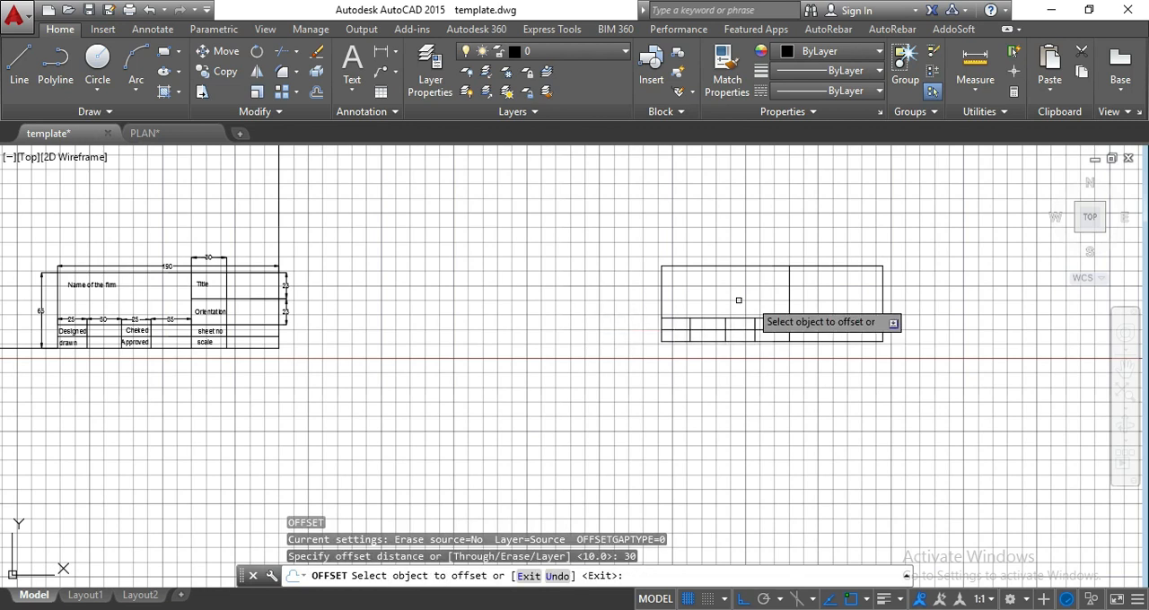
left_click(786, 287)
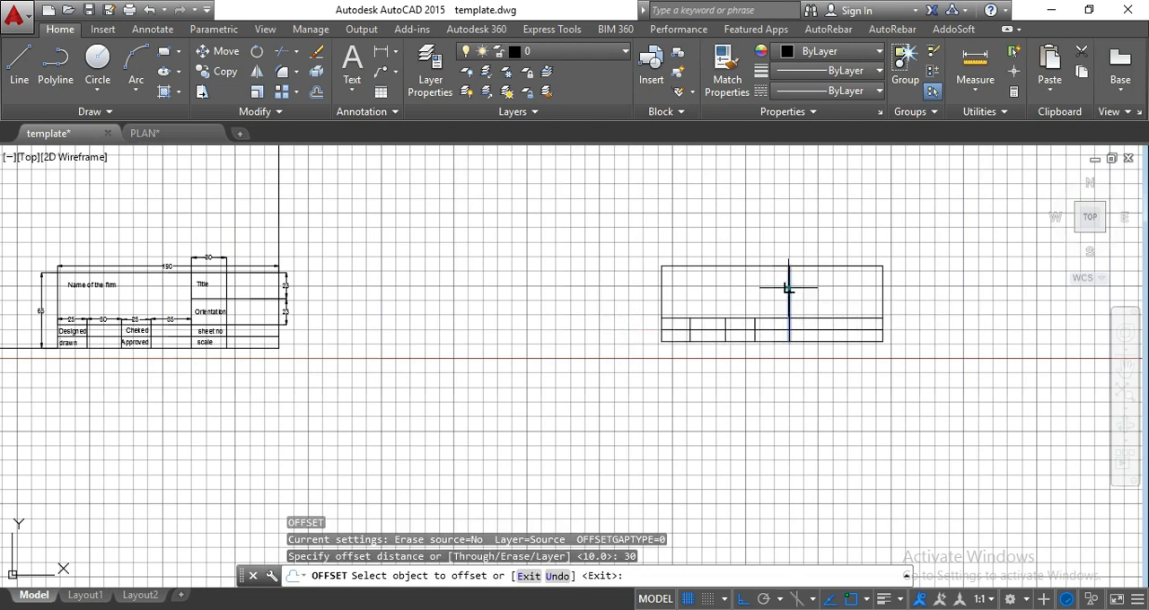
left_click(872, 290)
key("Escape")
key("Escape")
key("Escape")
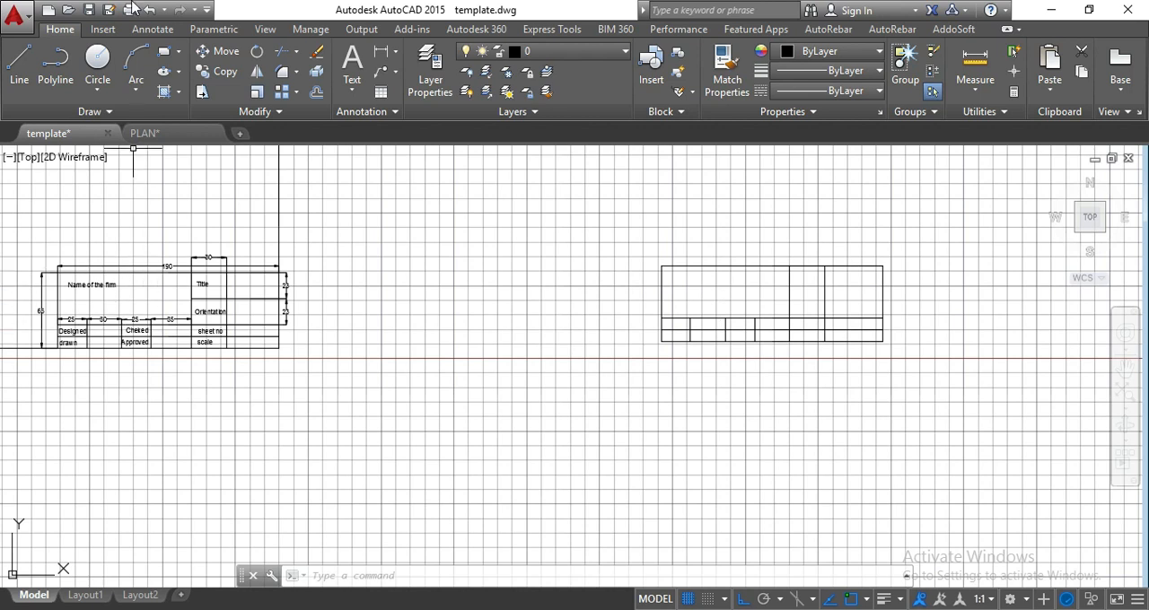
Copy the "Name of the firm" text from the original into the large upper-left cell of the new title block.
left_click(108, 285)
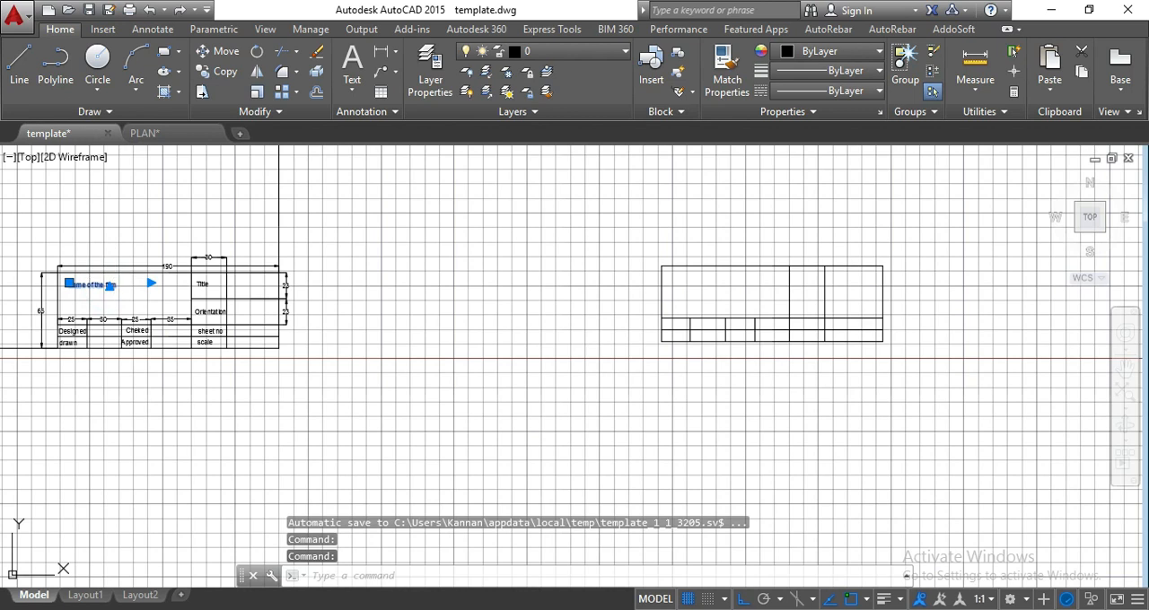
key("ctrl+c")
key("ctrl+v")
left_click(672, 285)
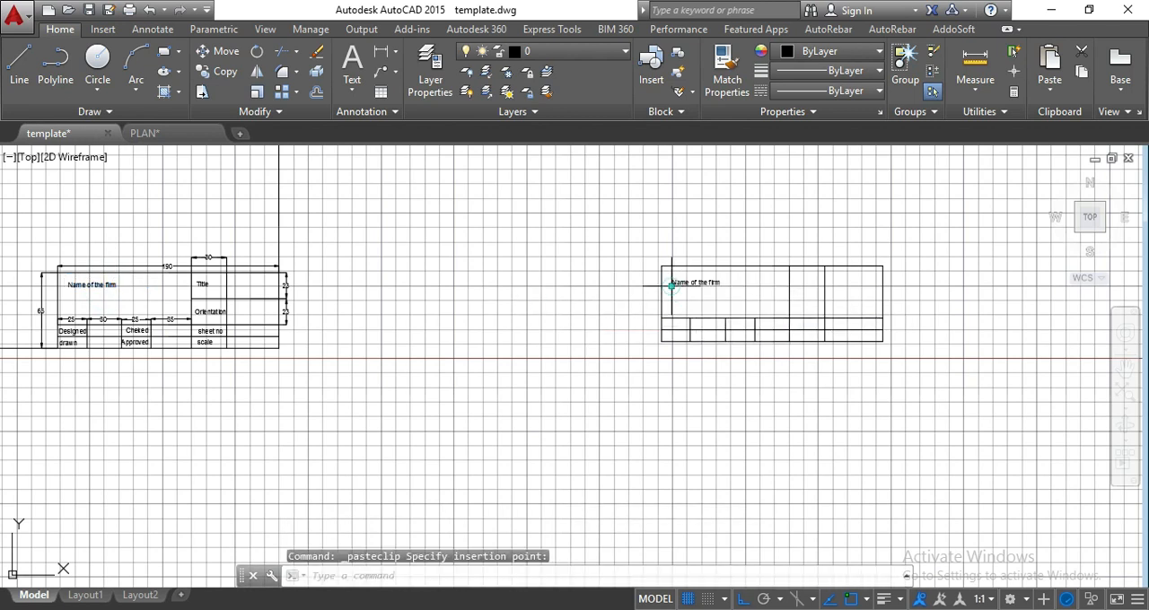
scroll(713, 289, "up", 2)
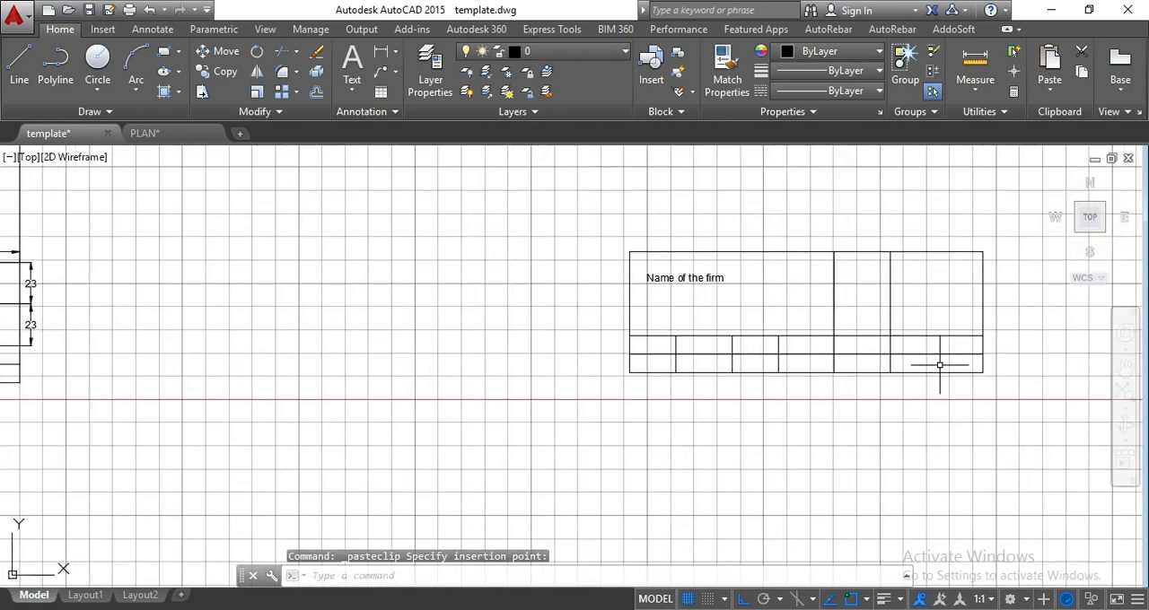
Draw a helper line over the first full-height divider, from the top edge down to the upper horizontal row line.
middle_click_drag(940, 365, 825, 365)
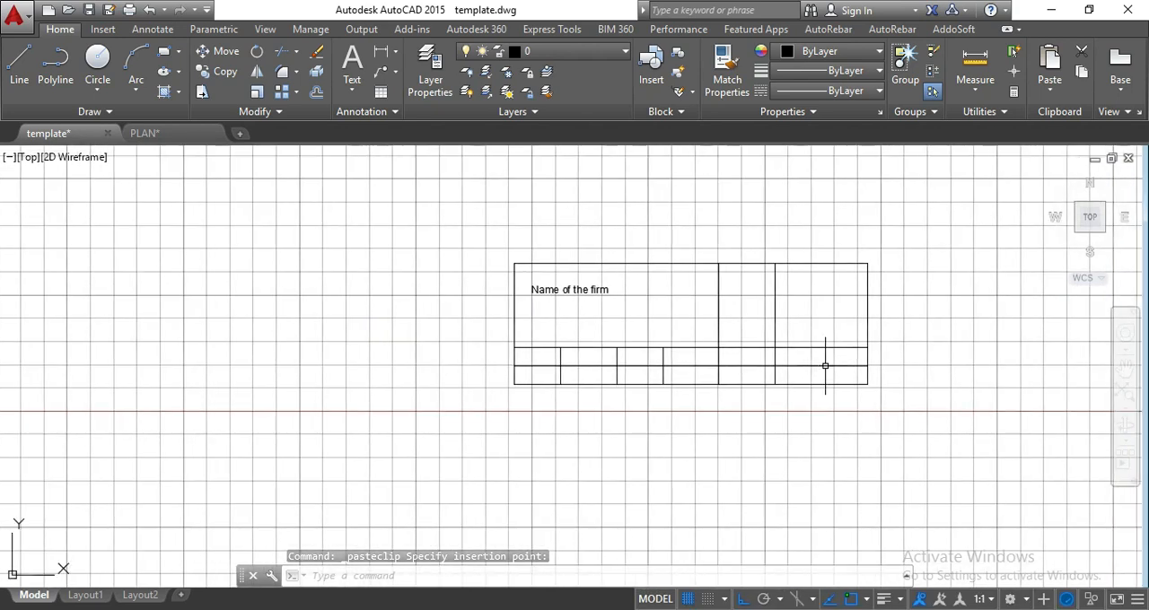
type("l")
key("Return")
middle_click_drag(572, 373, 1082, 339)
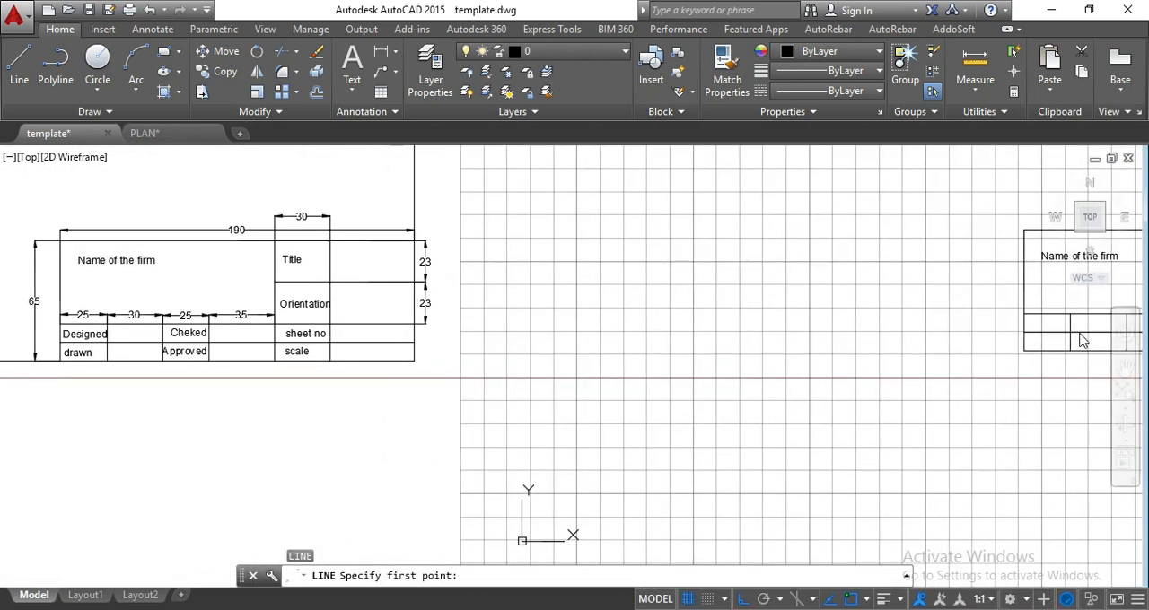
middle_click_drag(805, 318, 174, 351)
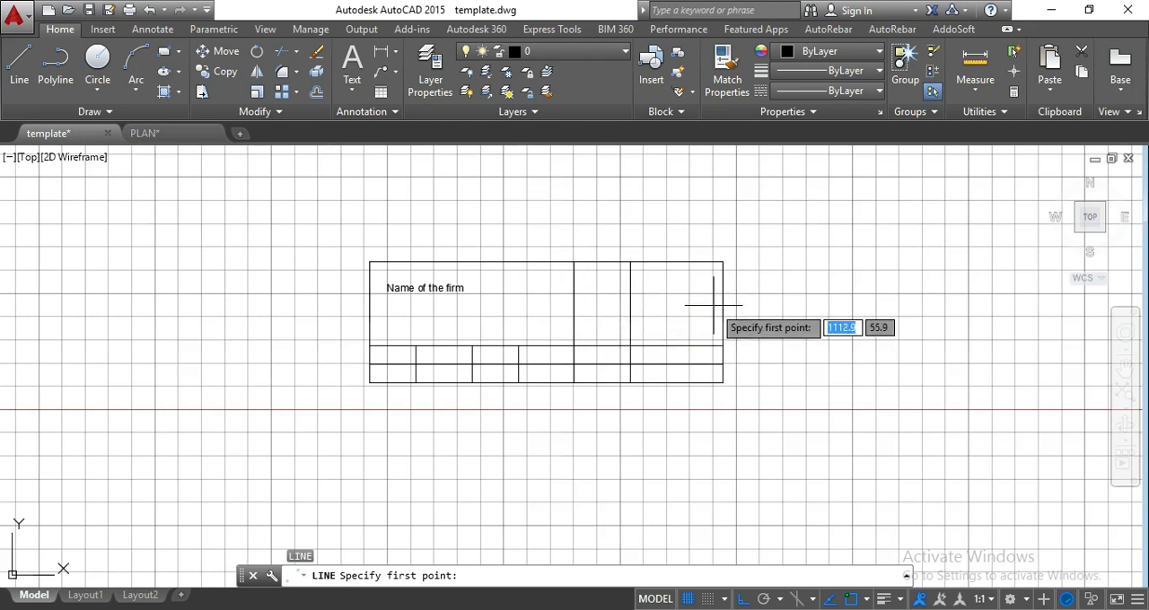
left_click(574, 262)
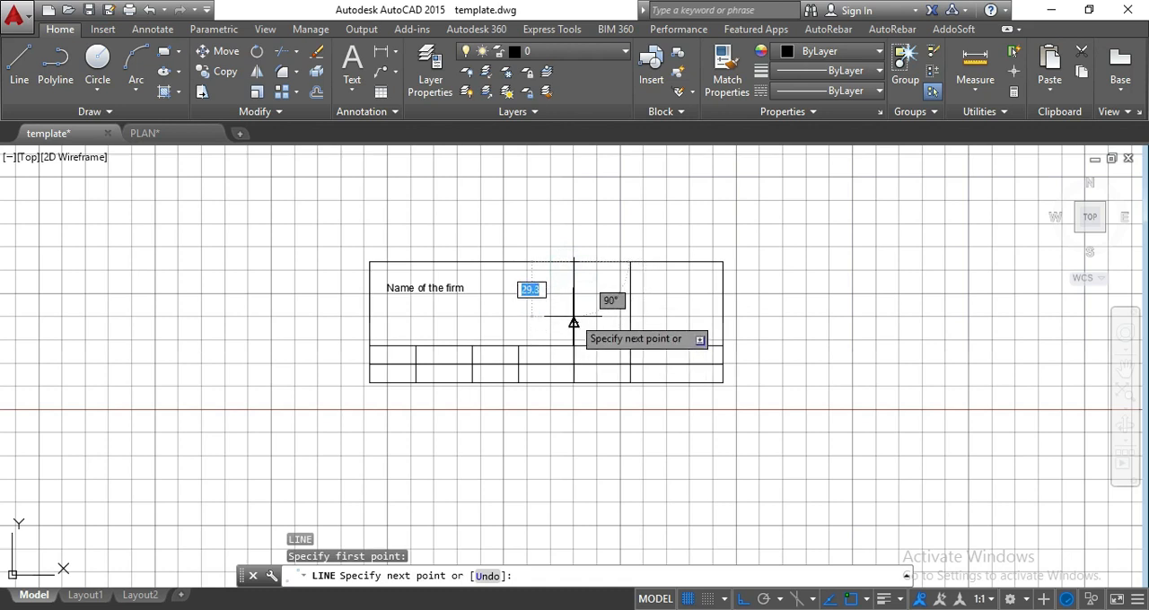
left_click(574, 346)
key("Escape")
key("Escape")
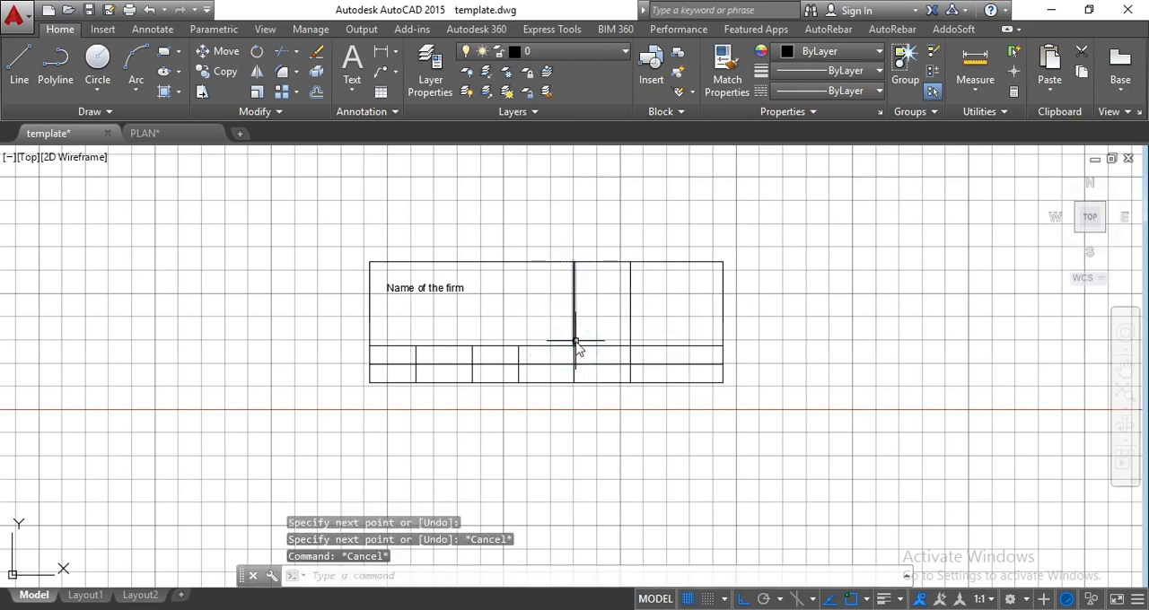
Draw a horizontal line from the helper line's midpoint to the block's right edge, and erase the helper line.
key("Return")
left_click(579, 305)
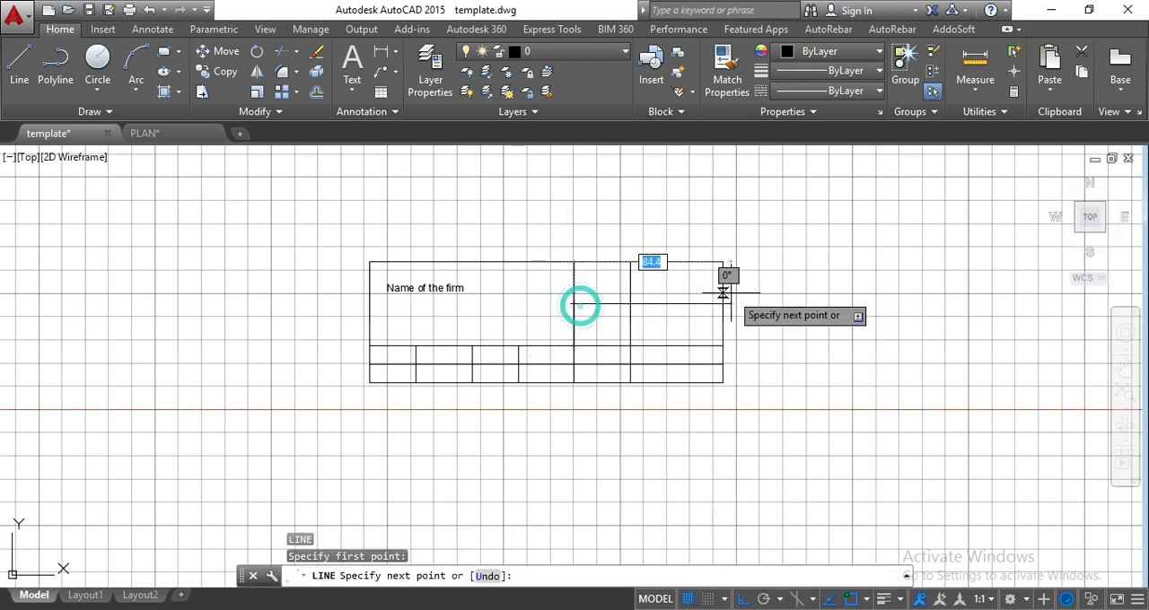
left_click(723, 305)
key("Escape")
key("Escape")
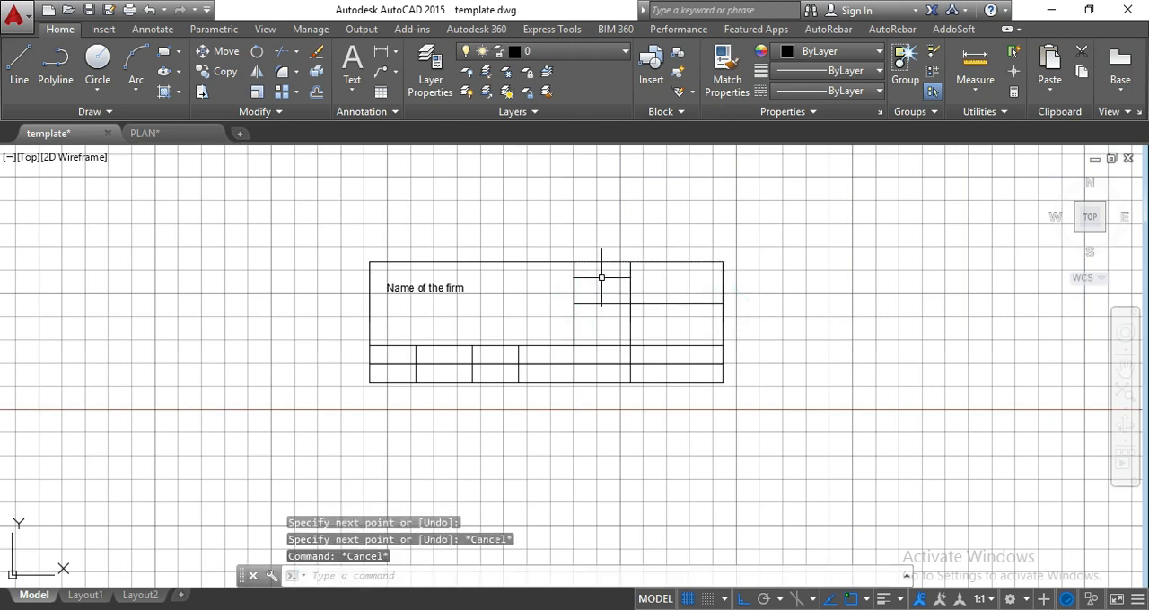
left_click(574, 279)
key("Delete")
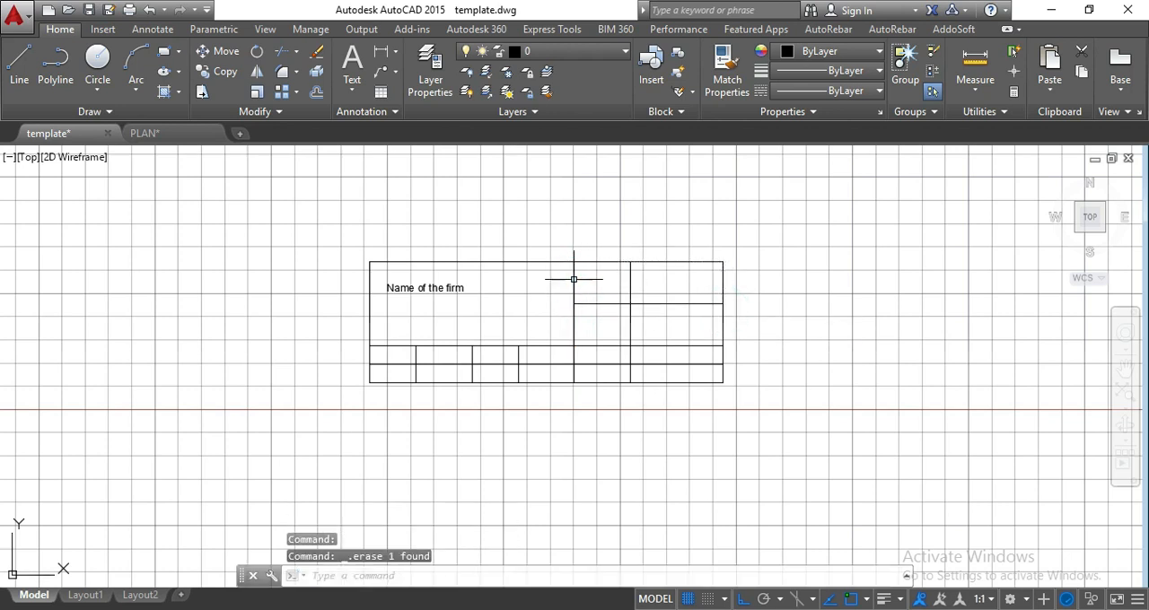
Offset the new title block's right edge 297 to the left for the sheet frame's left side.
scroll(573, 279, "down", 2)
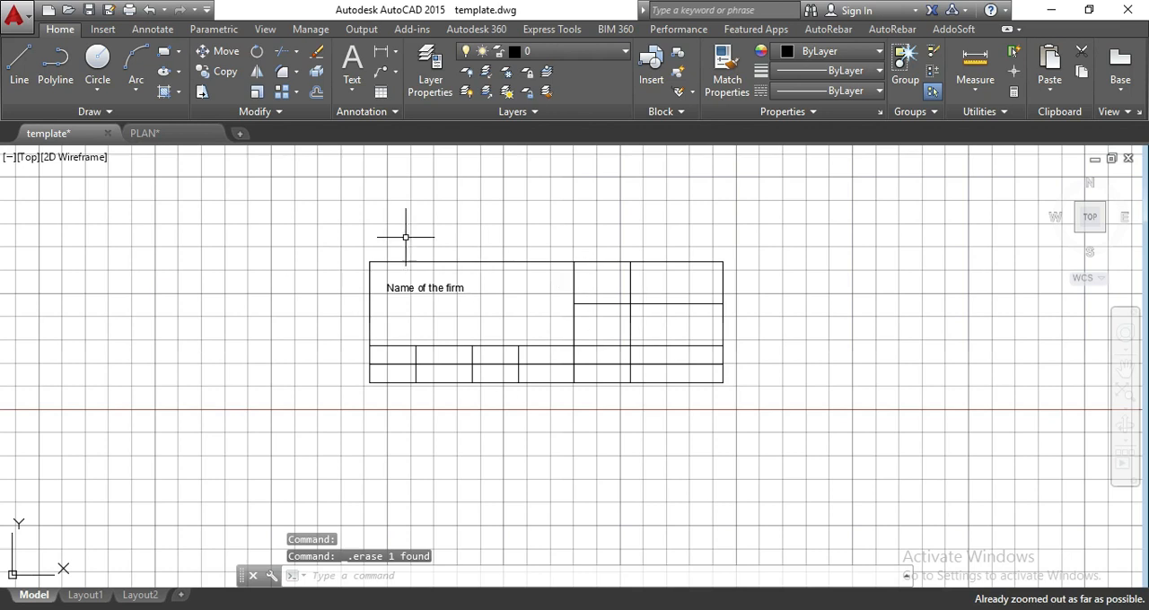
middle_click_drag(784, 417, 1021, 369)
middle_click_drag(721, 329, 667, 428)
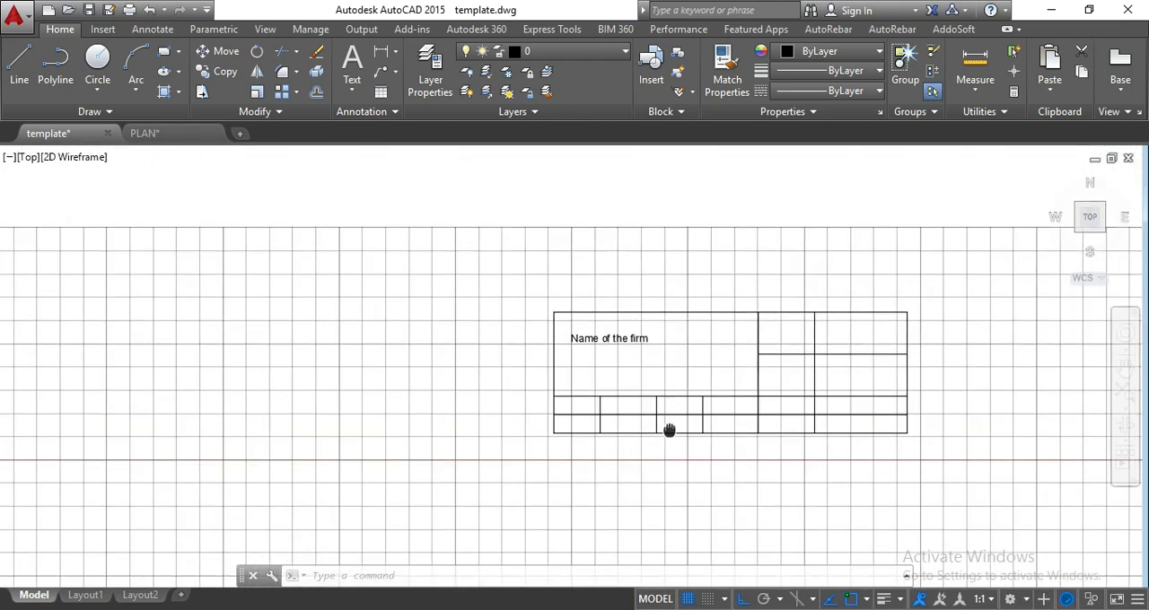
scroll(667, 426, "down", 3)
middle_click_drag(349, 341, 656, 323)
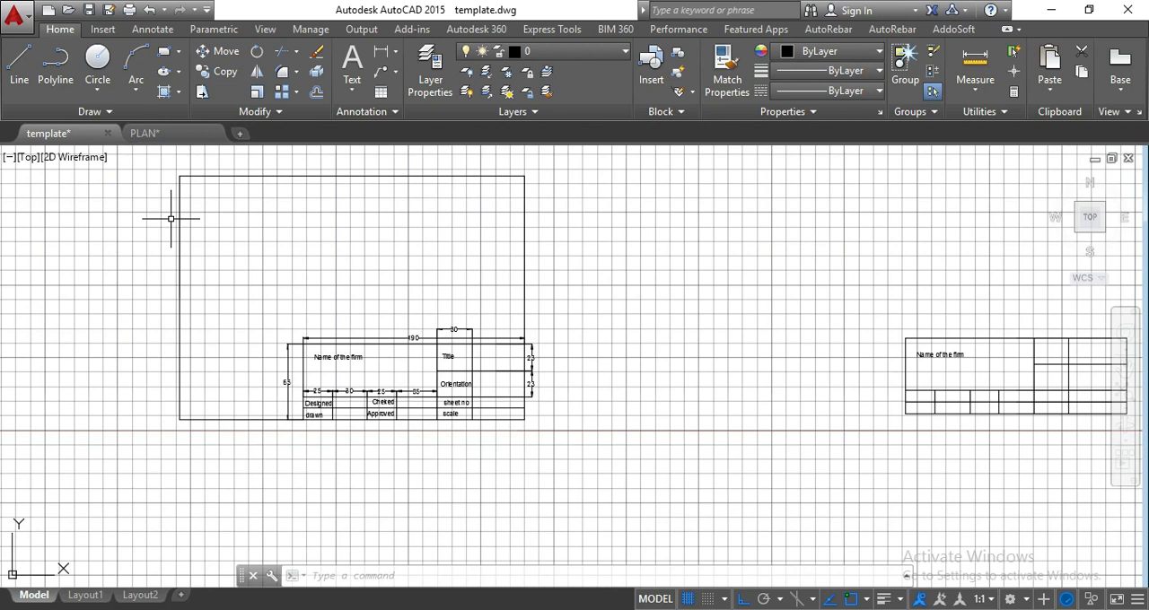
middle_click_drag(675, 383, 364, 398)
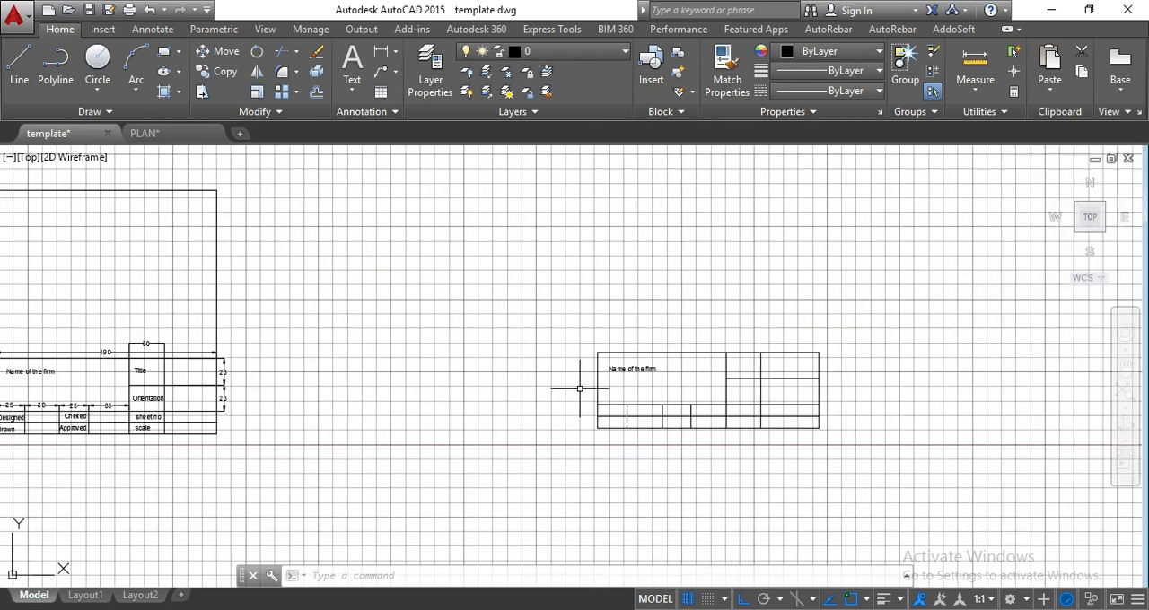
key("Return")
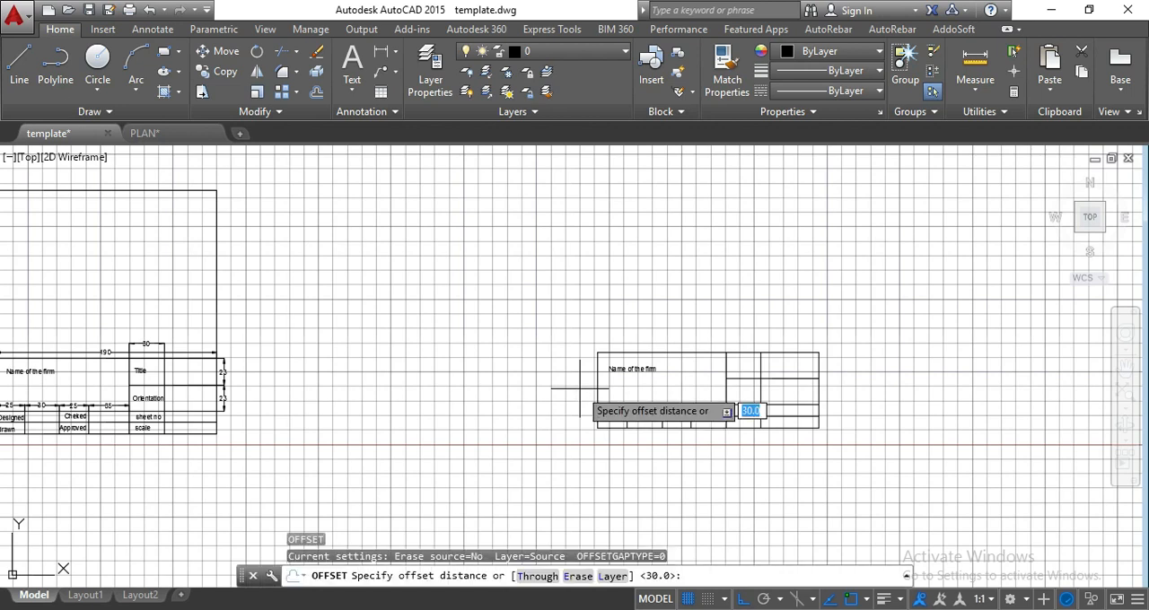
key("Return")
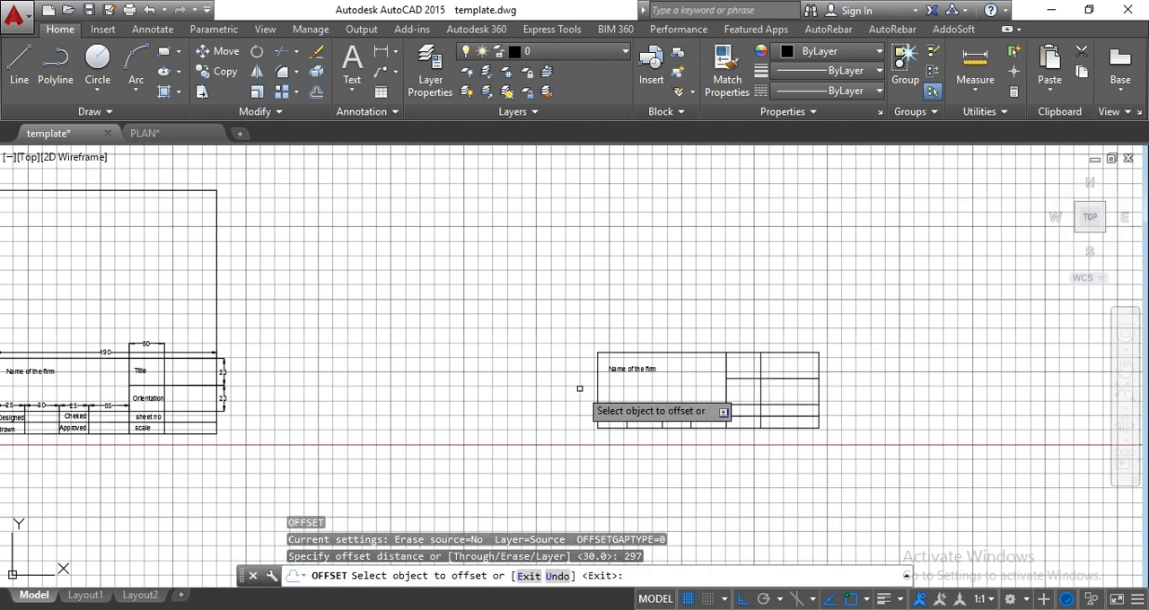
left_click(817, 363)
left_click(460, 362)
key("Return")
Offset the new title block's bottom edge 210 upward for the sheet frame's top side.
key("Return")
type("210")
key("Return")
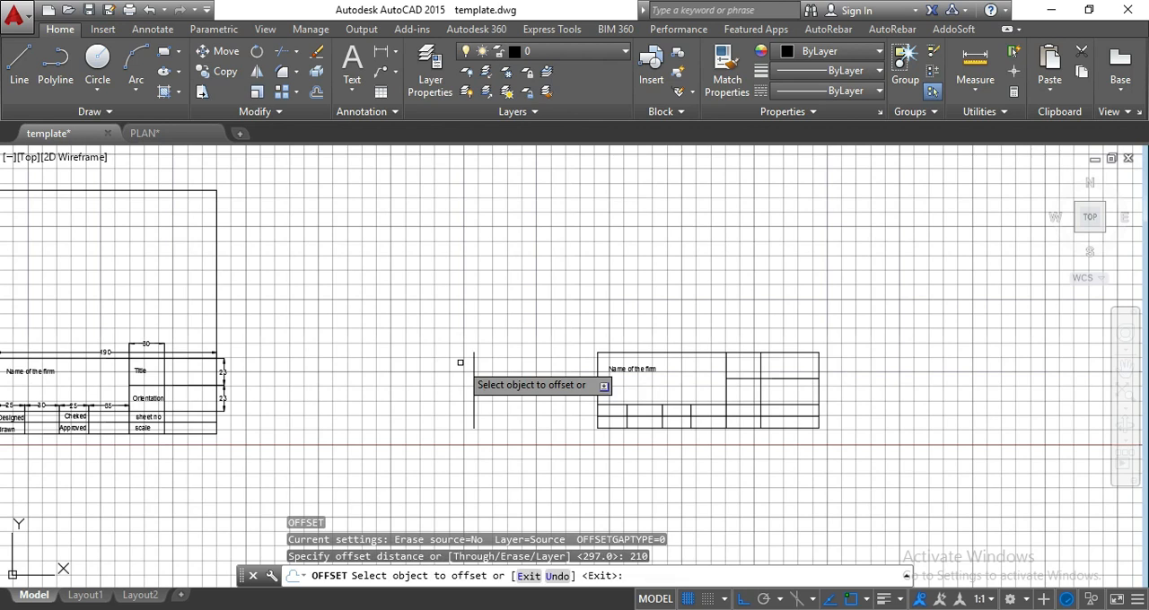
left_click(635, 429)
left_click(664, 228)
key("Escape")
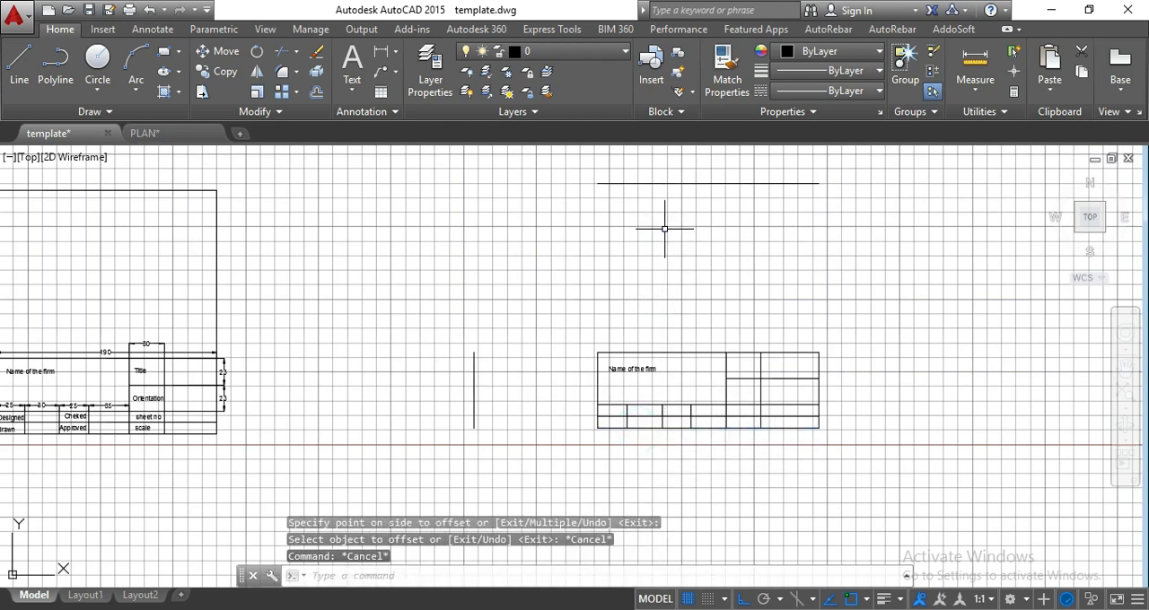
Fillet the frame's left line to sharp corners with the top line and with the title block's bottom edge.
type("f")
key("Return")
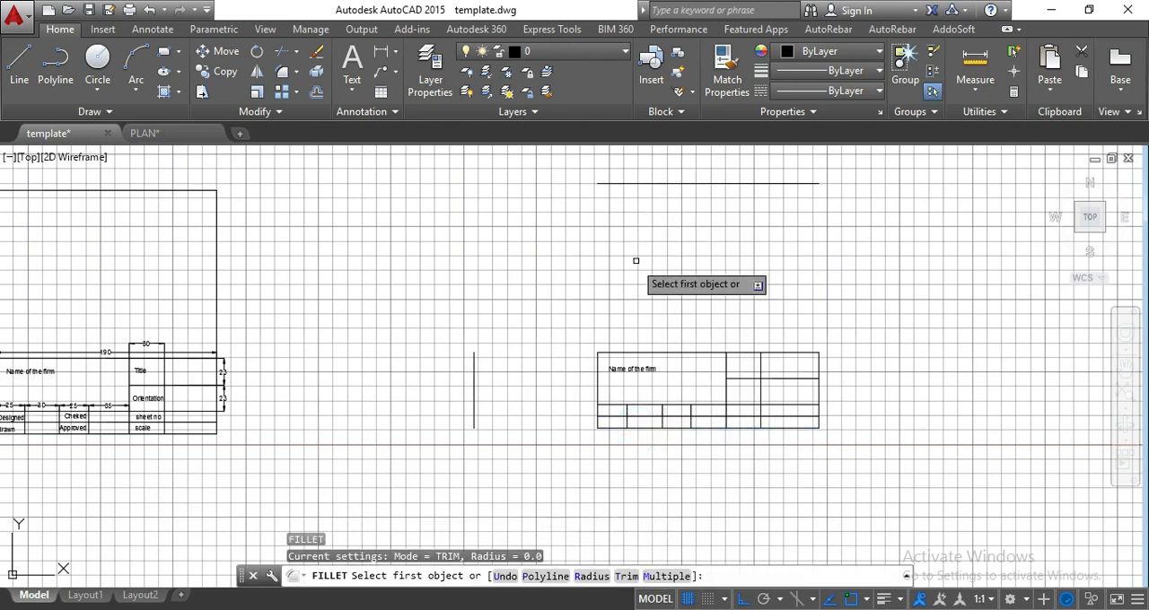
left_click(474, 364)
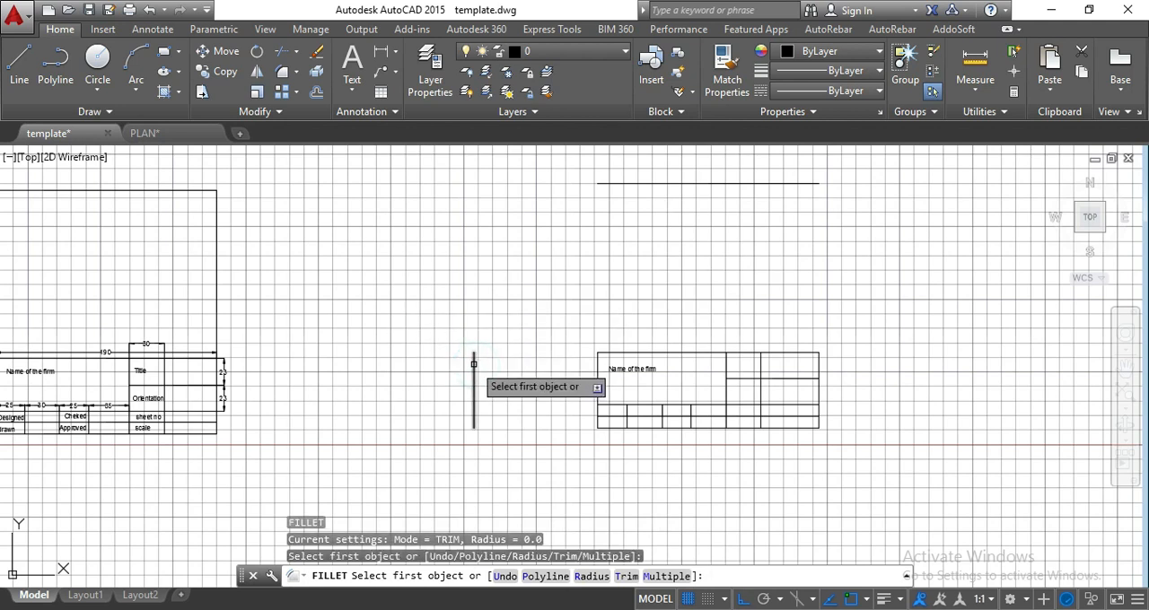
left_click(473, 362)
left_click(640, 185)
key("Return")
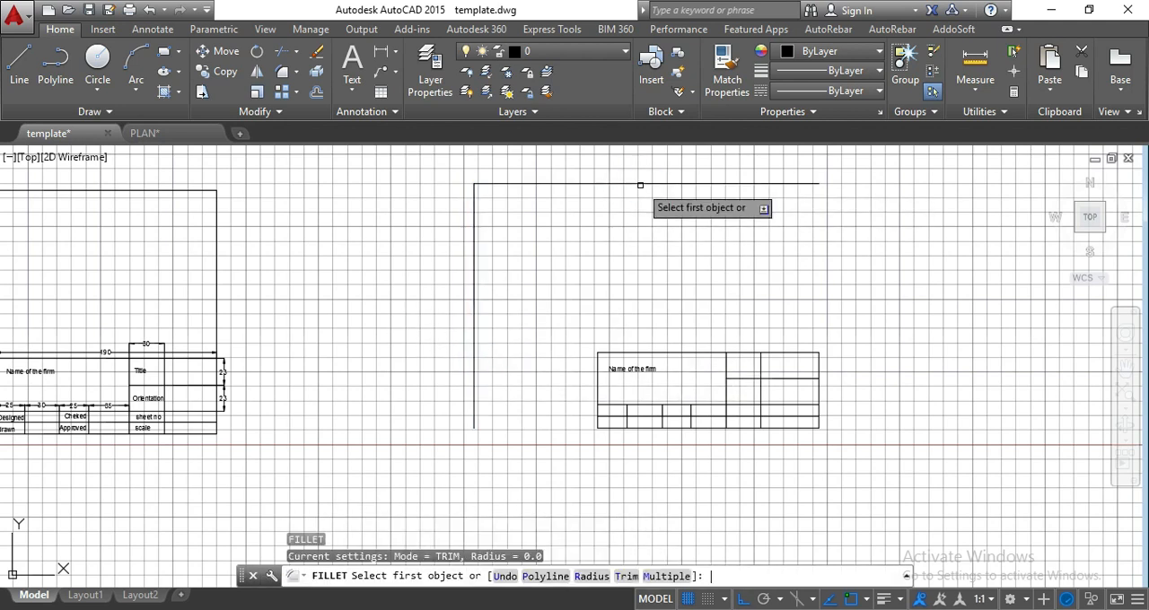
left_click(477, 393)
left_click(651, 429)
Fillet the frame's top line with the title block's right edge to close the upper-right corner.
key("Return")
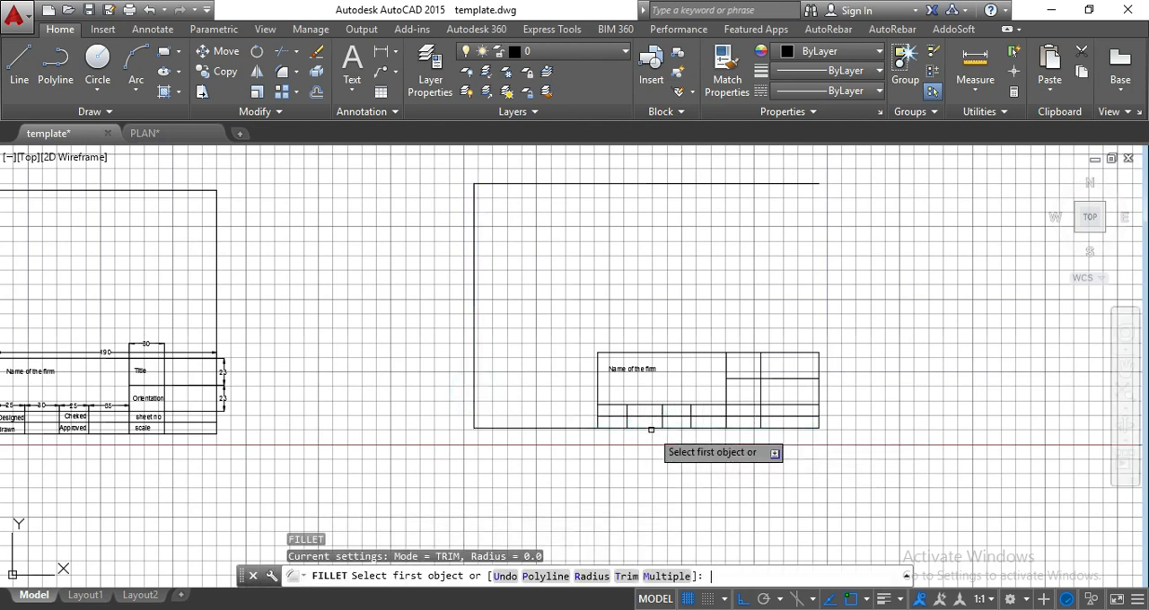
left_click(813, 188)
left_click(817, 369)
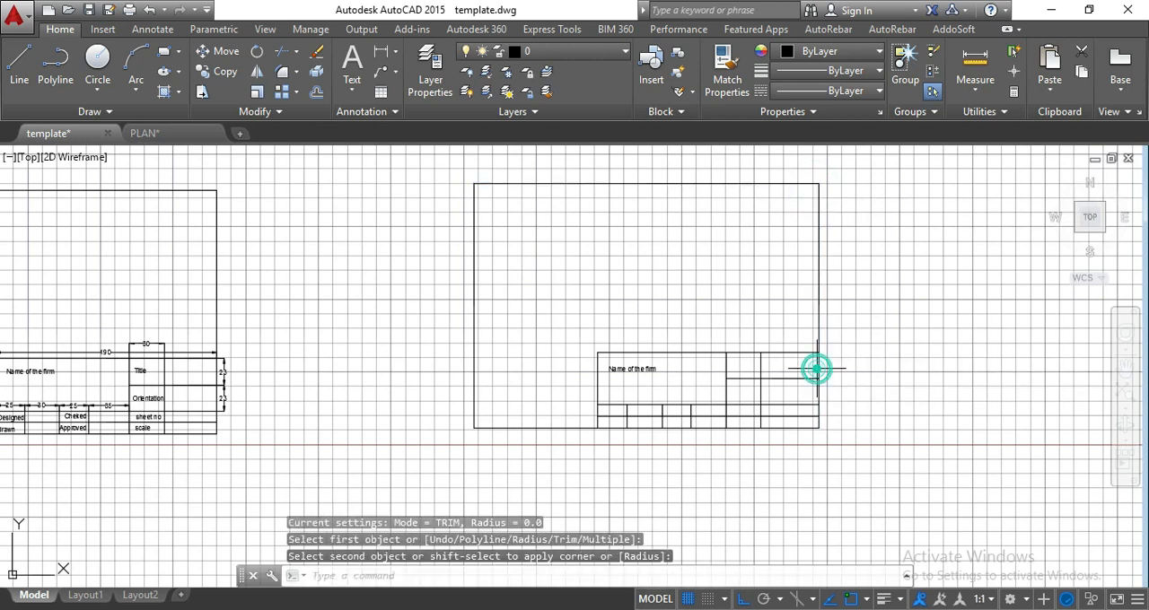
key("Escape")
key("Escape")
middle_click_drag(804, 374, 904, 380)
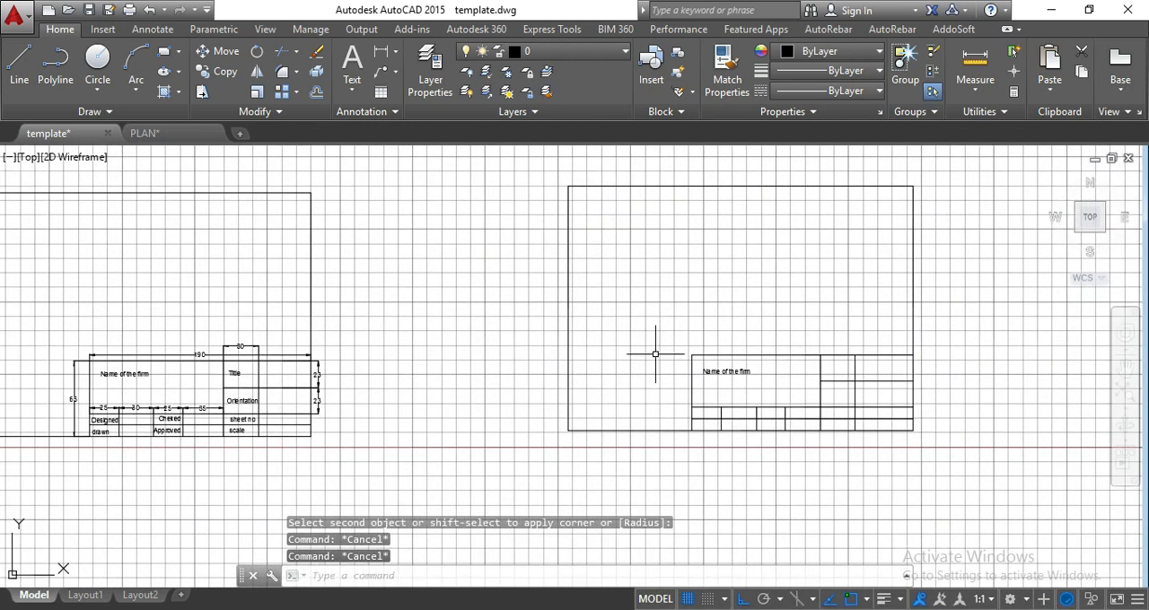
middle_click_drag(662, 372, 826, 384)
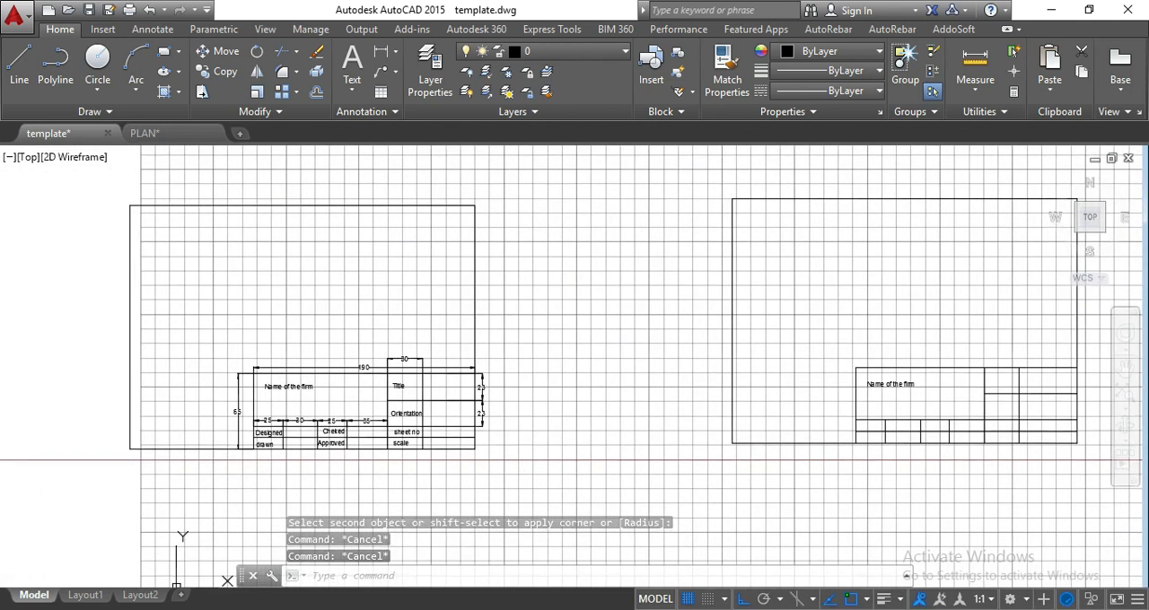
Delete the redrawn sheet frame and title block, keeping only the original template sheet.
scroll(521, 354, "down", 3)
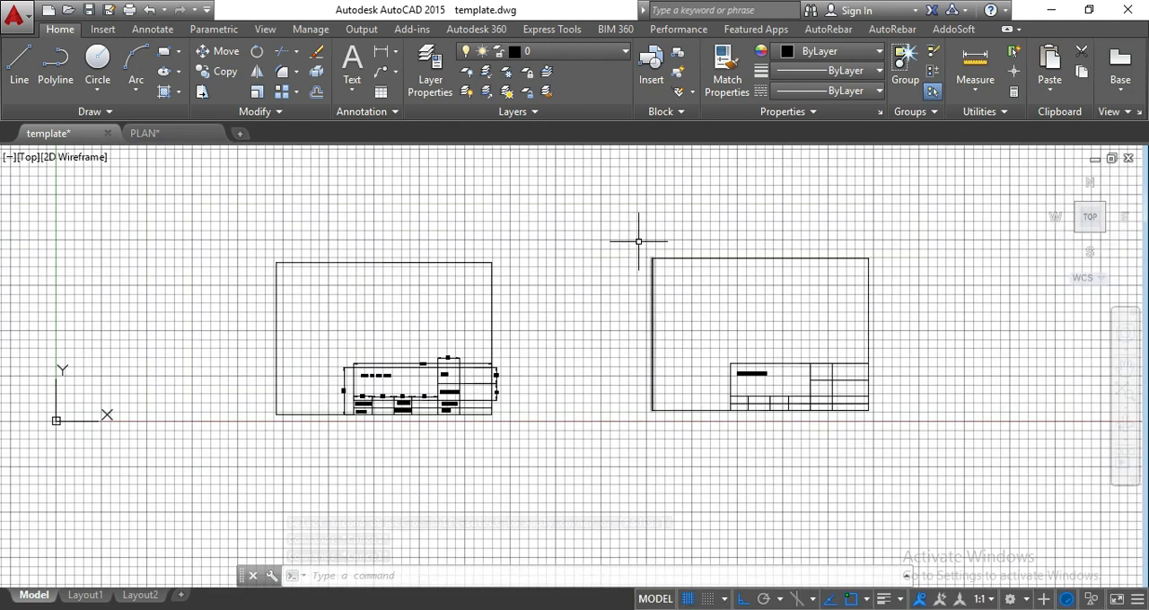
left_click(628, 203)
left_click(875, 434)
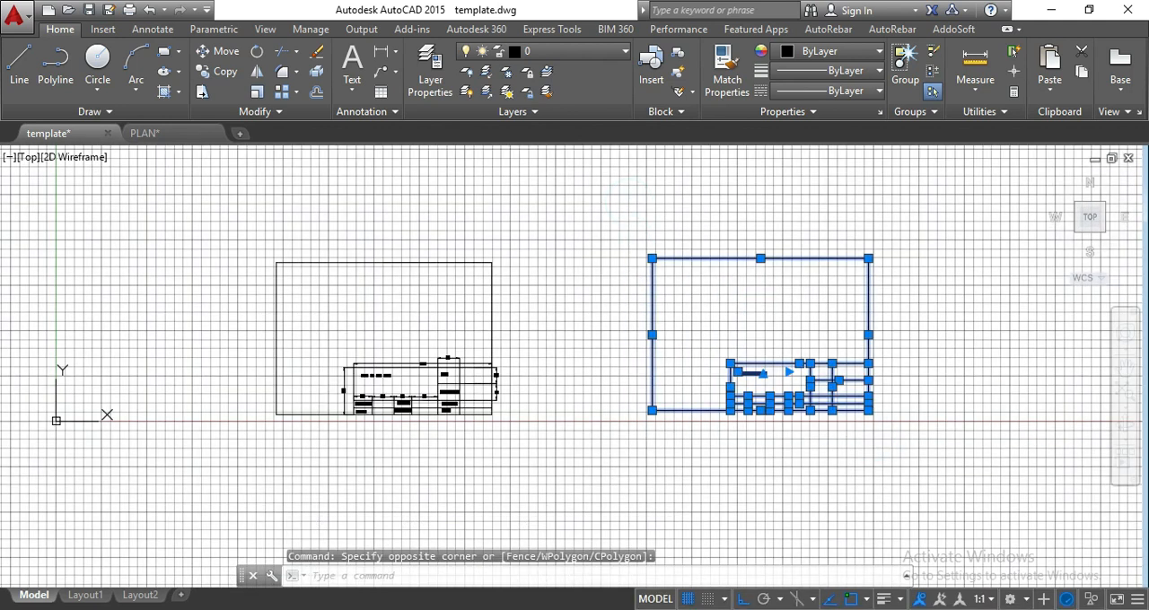
key("Delete")
scroll(328, 429, "up", 2)
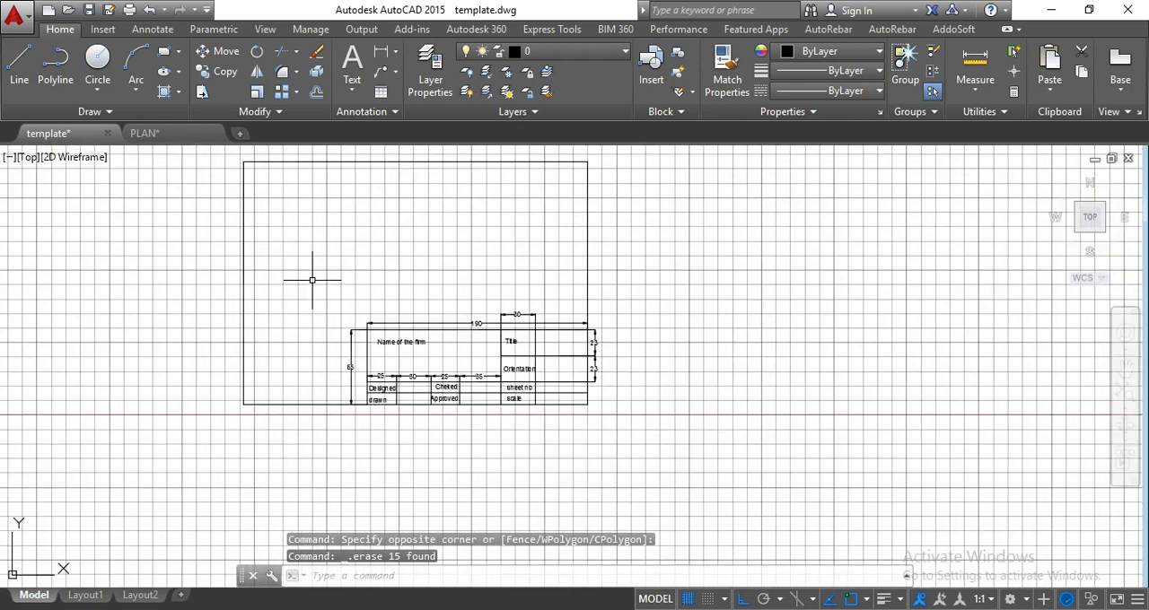
middle_click_drag(312, 284, 418, 314)
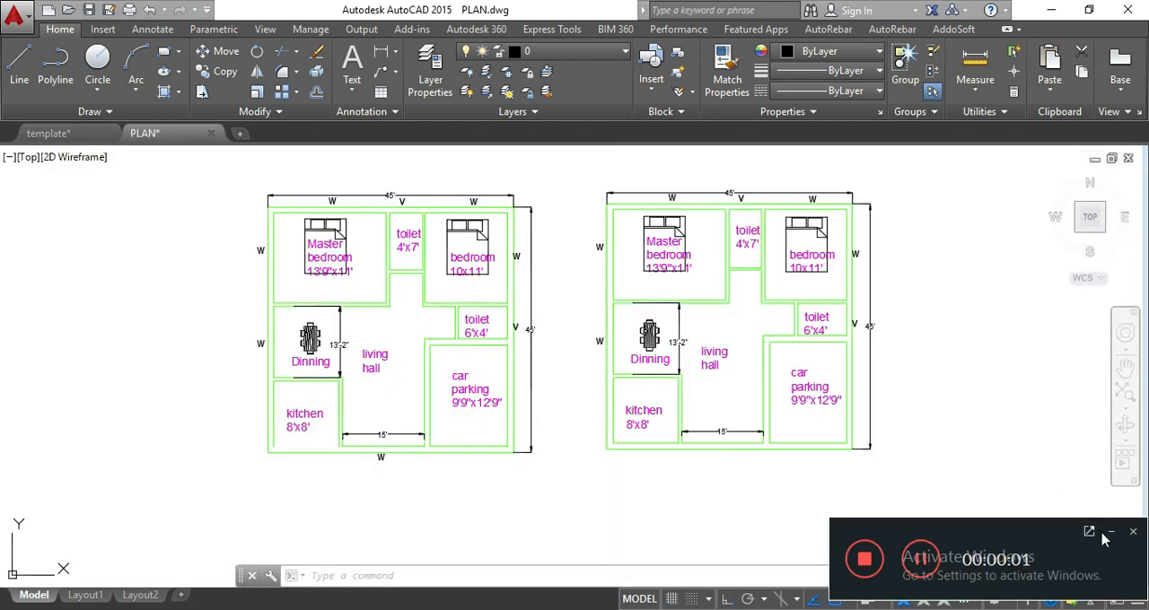
Start inserting a block into the PLAN drawing and choose the template drawing from the Documents folder as its source.
left_click(1112, 534)
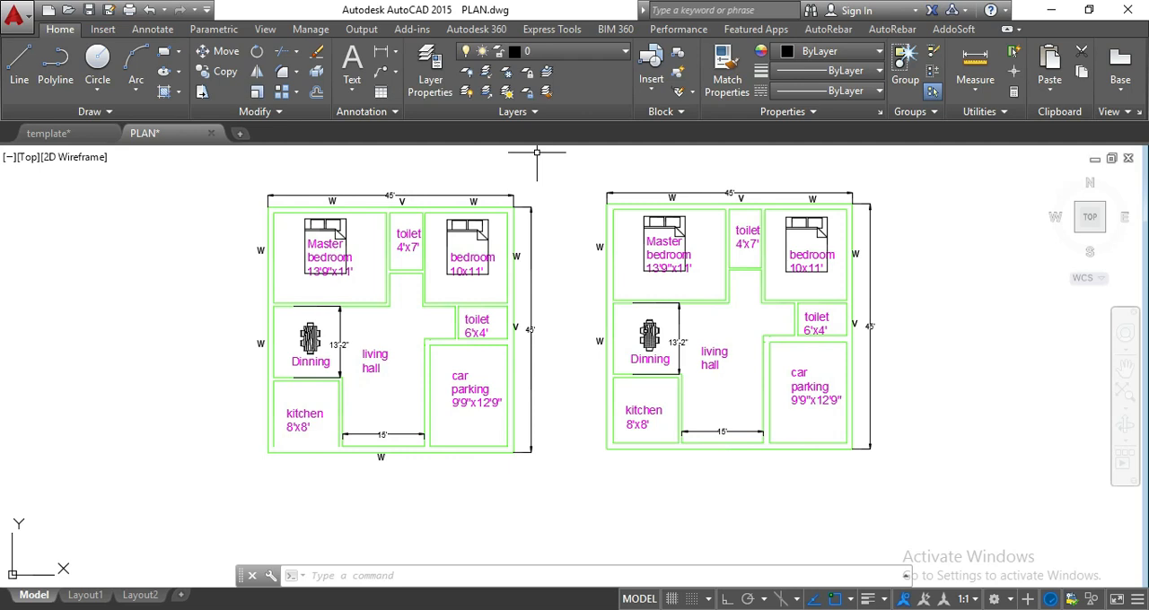
left_click(651, 83)
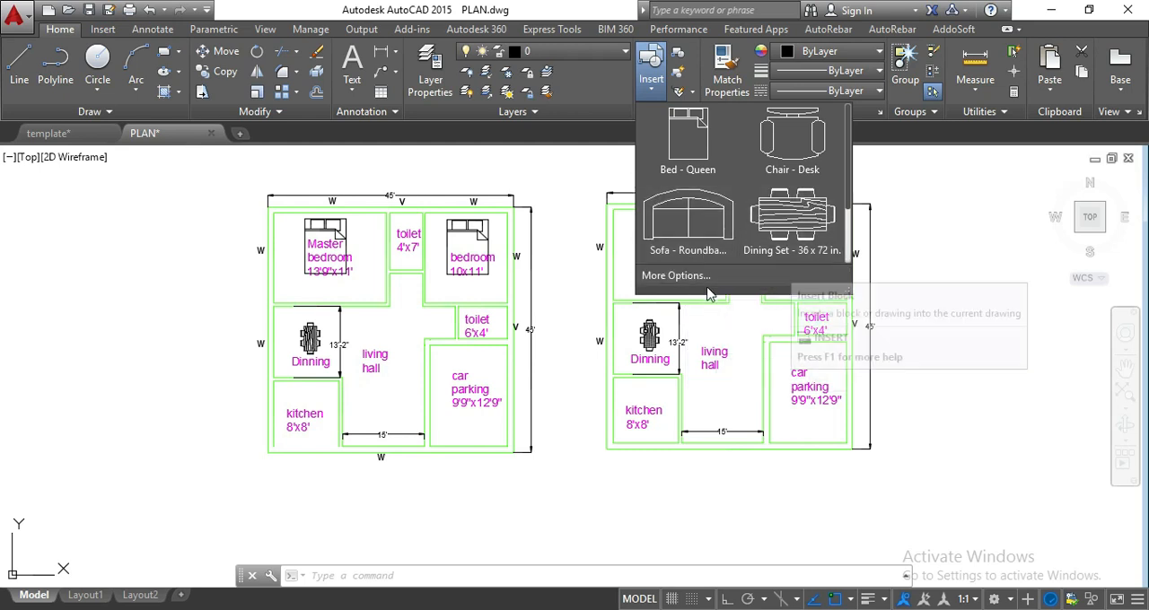
left_click(709, 279)
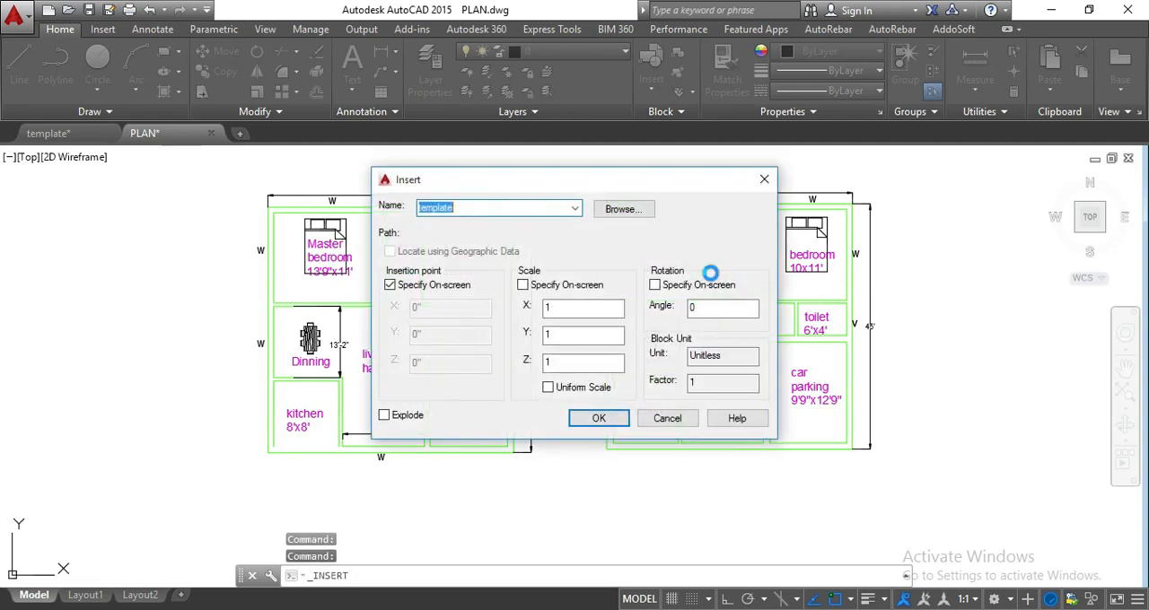
left_click(640, 210)
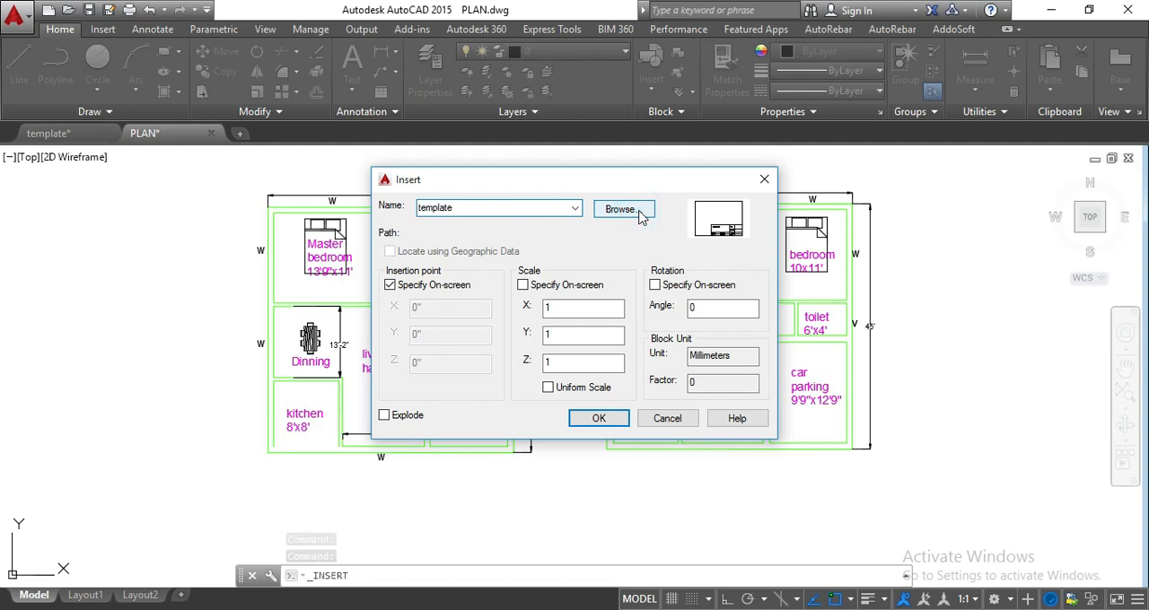
left_click(640, 210)
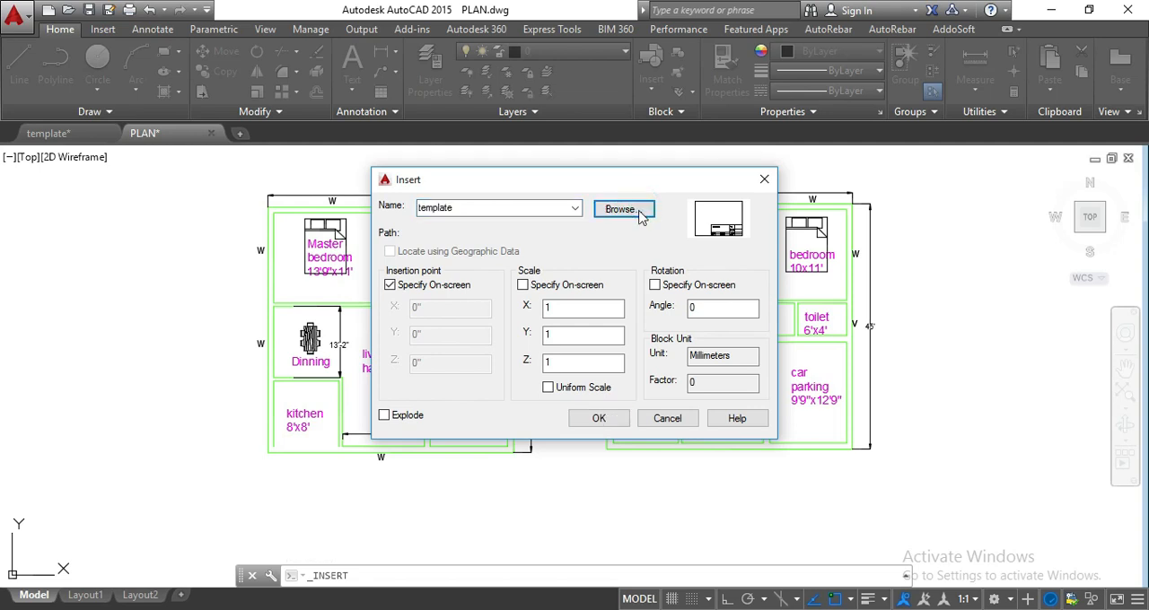
scroll(508, 409, "down", 2)
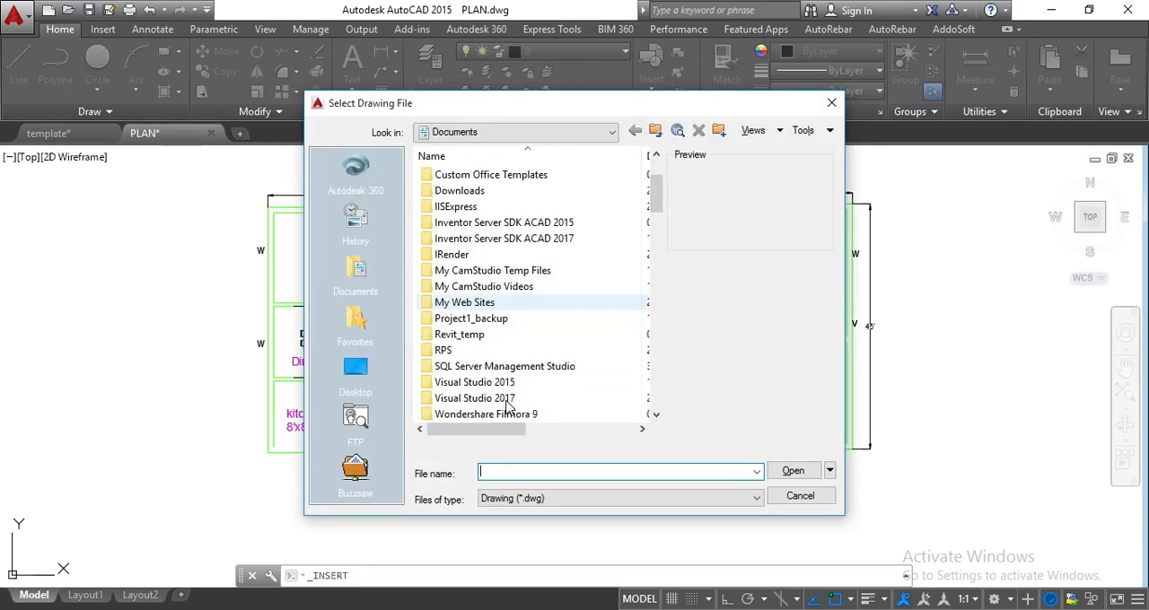
scroll(508, 409, "down", 15)
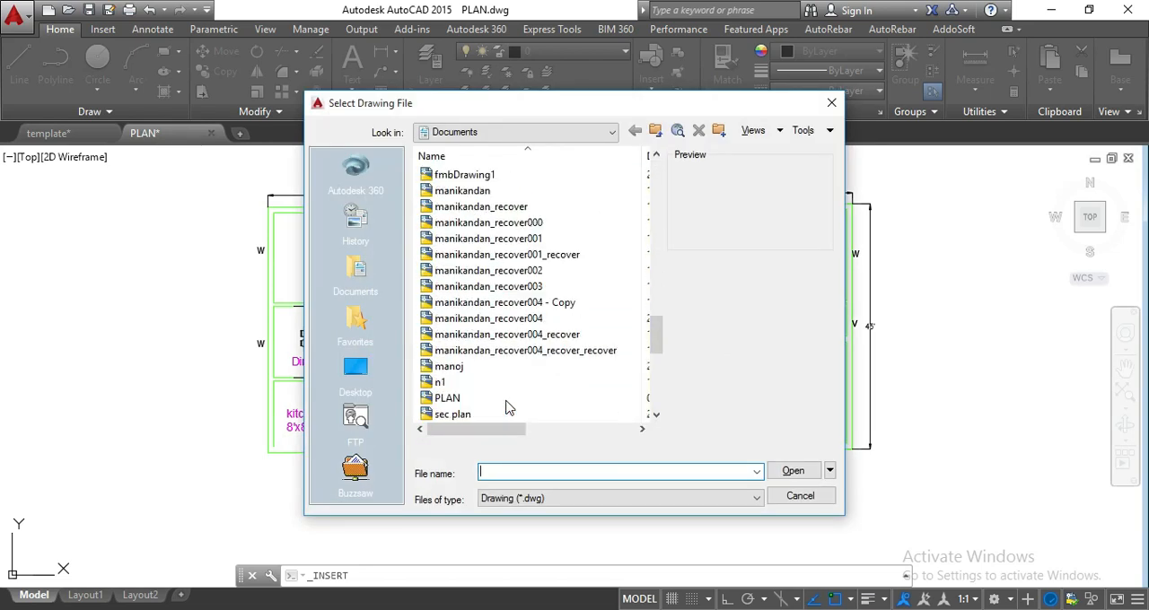
scroll(508, 408, "down", 3)
left_click(474, 303)
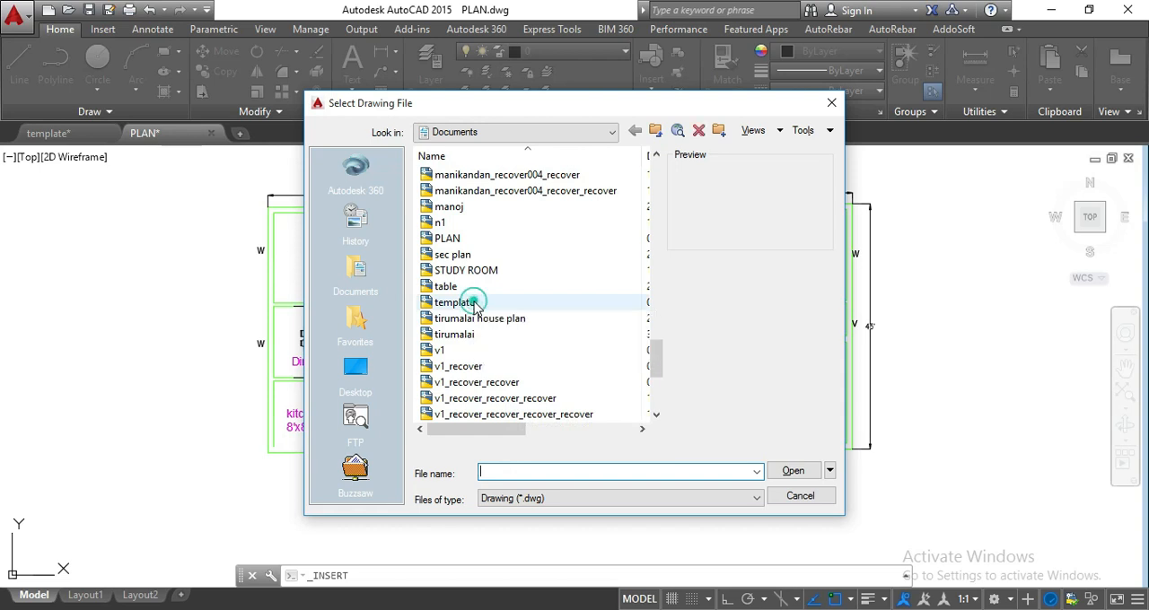
left_click(474, 303)
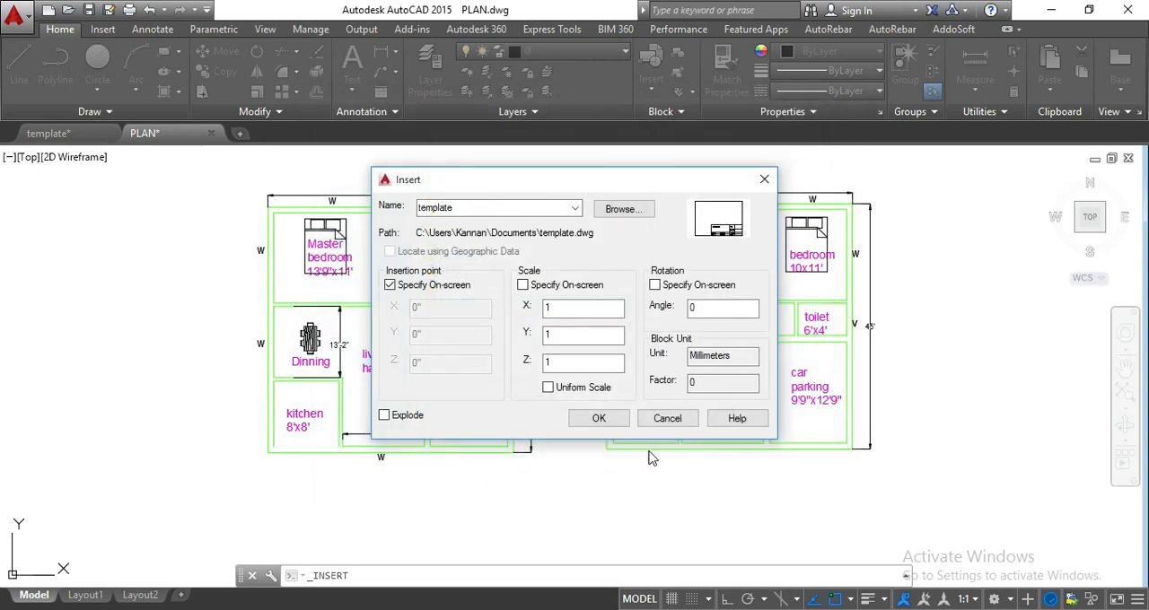
Insert the template block at scale 1 without redefining its existing definition, placing it below the second floor plan.
left_click(600, 418)
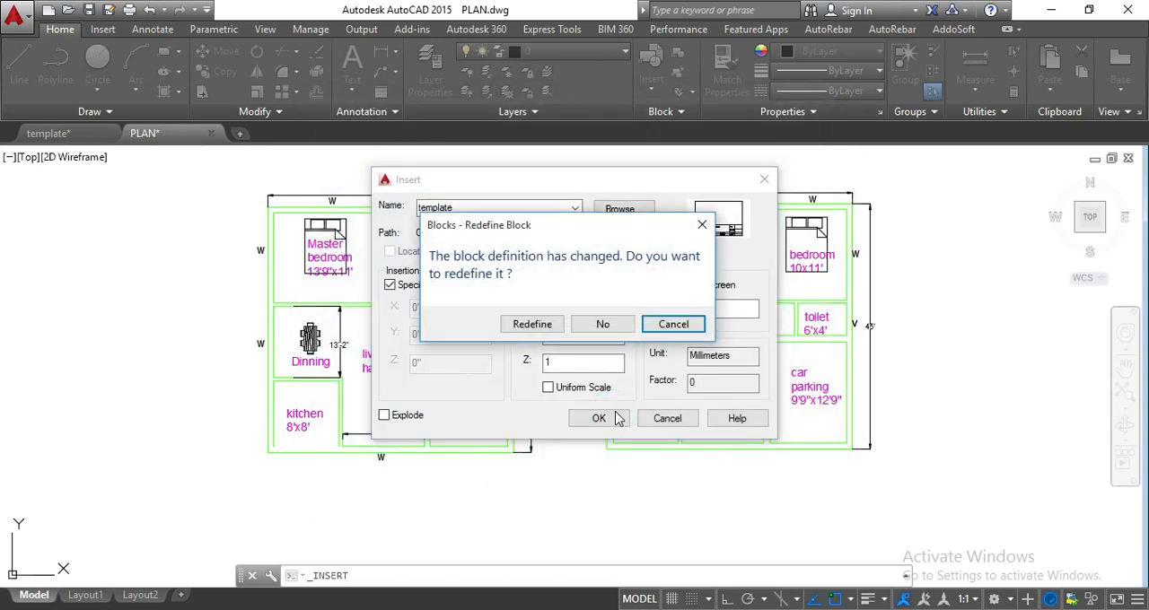
left_click(604, 325)
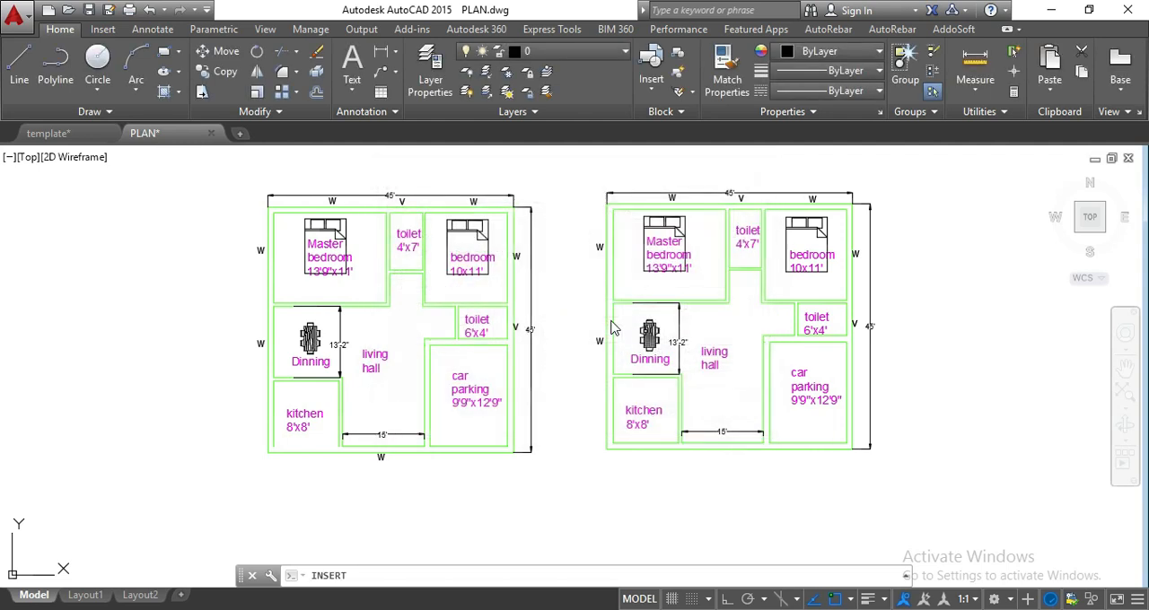
scroll(619, 325, "down", 3)
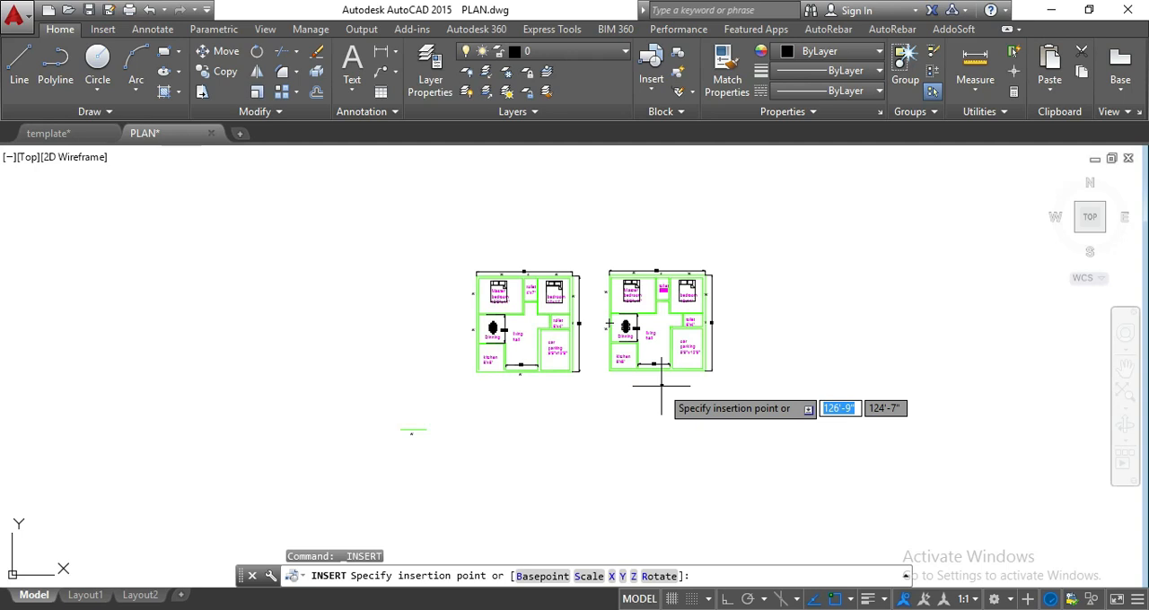
scroll(687, 391, "up", 6)
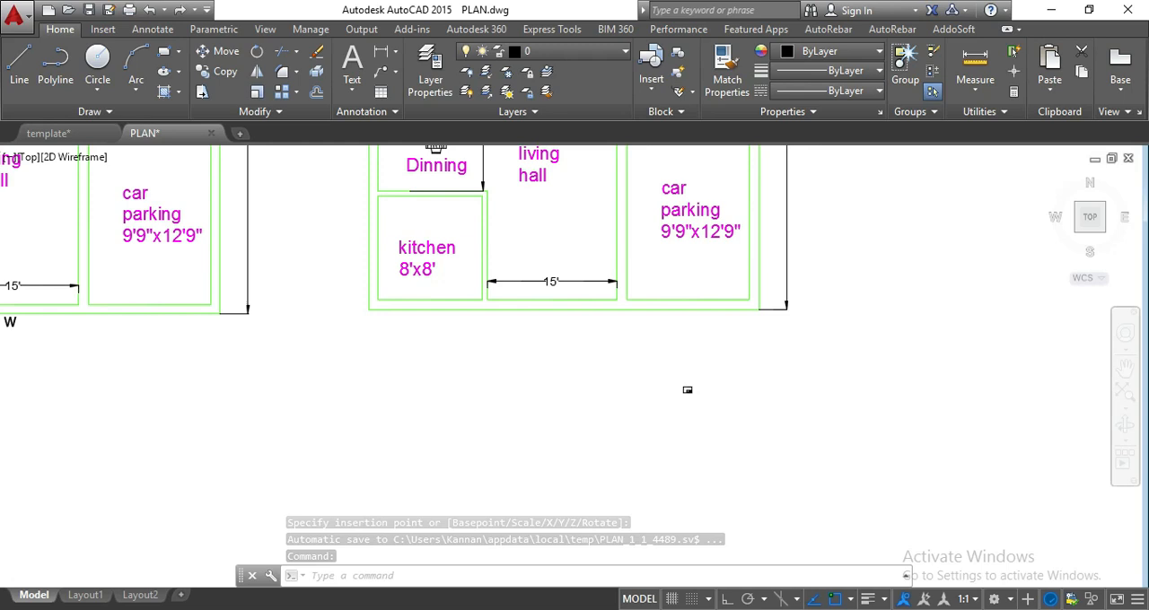
Scale up the tiny template block by picking a distant point, making its frame far larger than the floor plans.
scroll(687, 391, "up", 4)
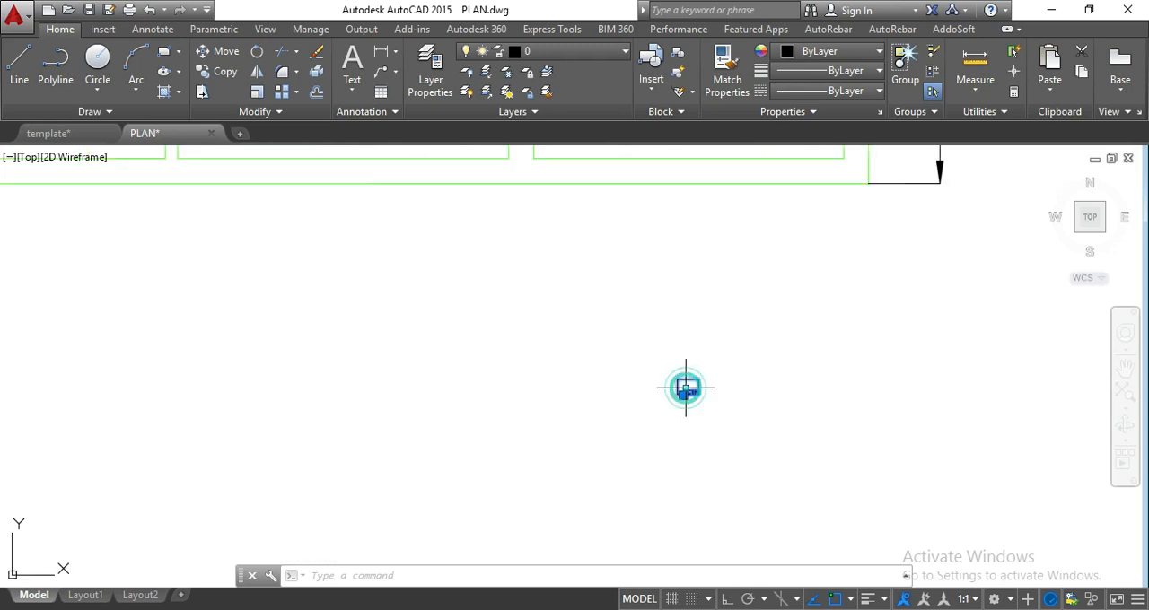
left_click(686, 389)
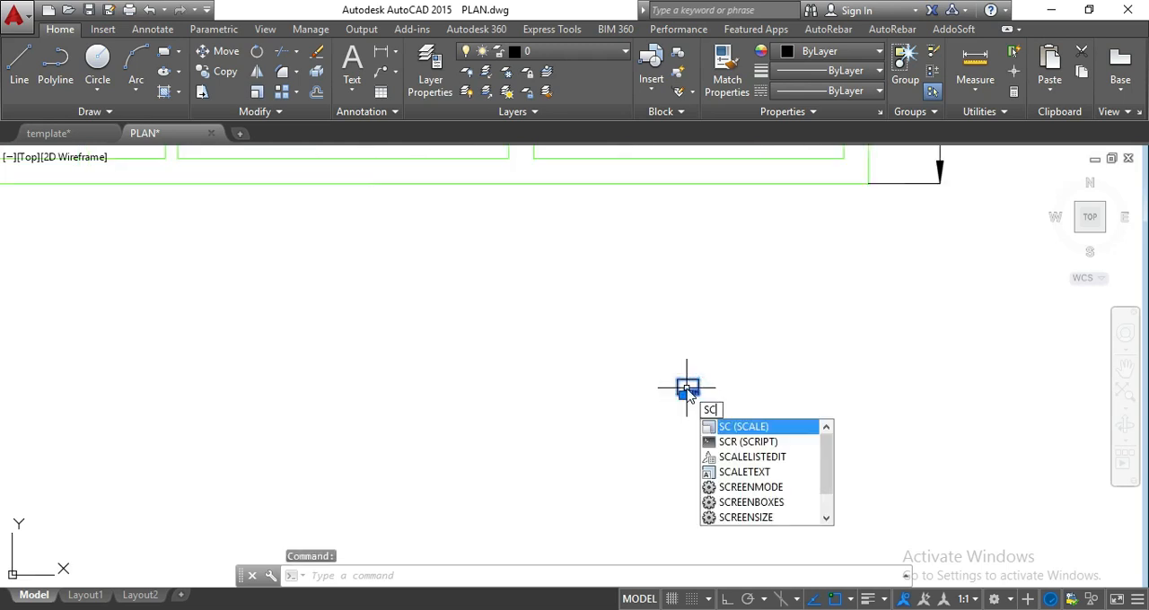
left_click(787, 422)
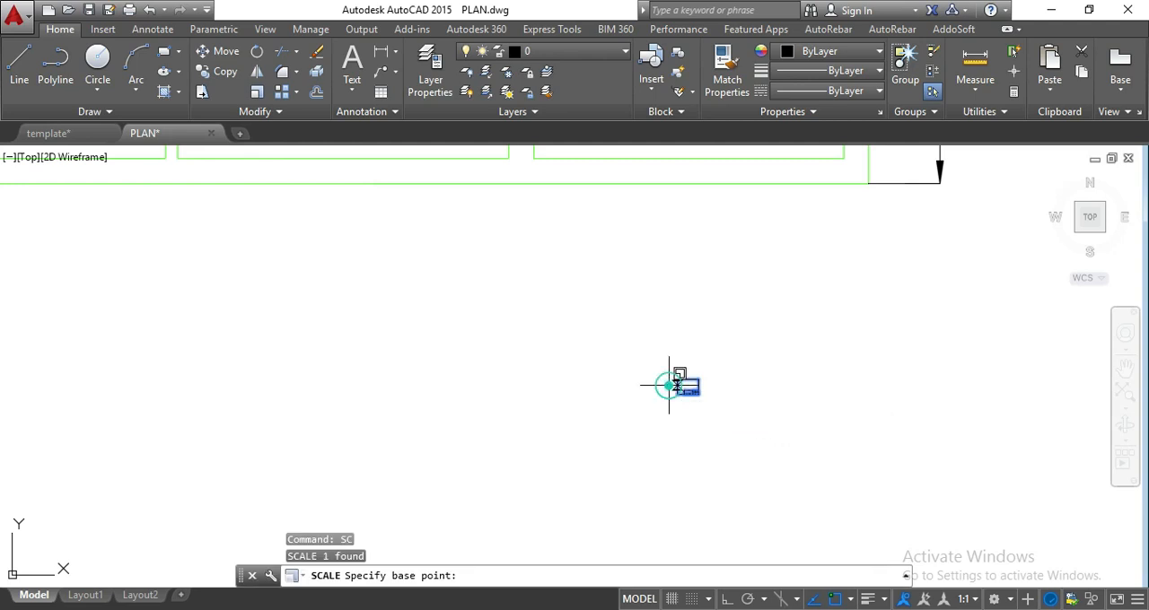
left_click(669, 386)
scroll(669, 386, "down", 5)
scroll(669, 386, "down", 4)
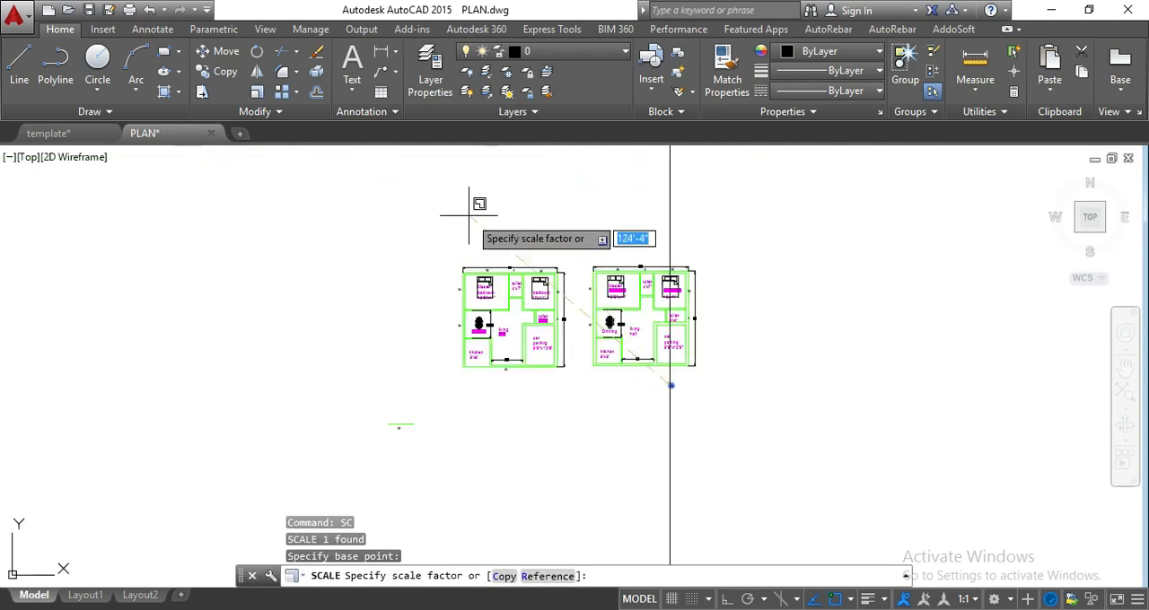
scroll(598, 338, "down", 3)
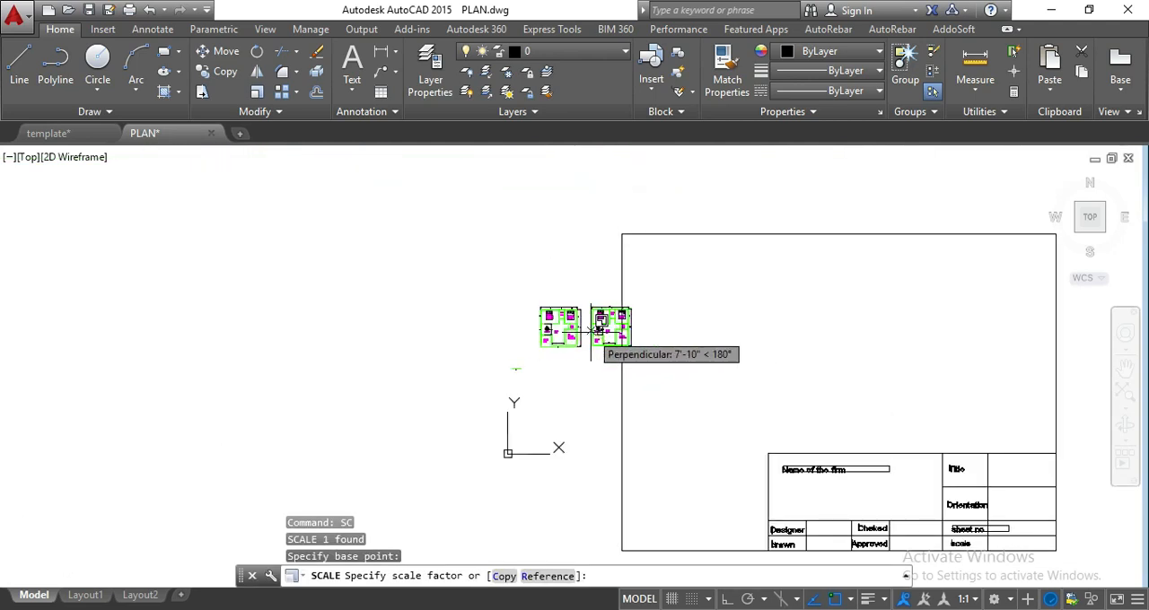
left_click(541, 307)
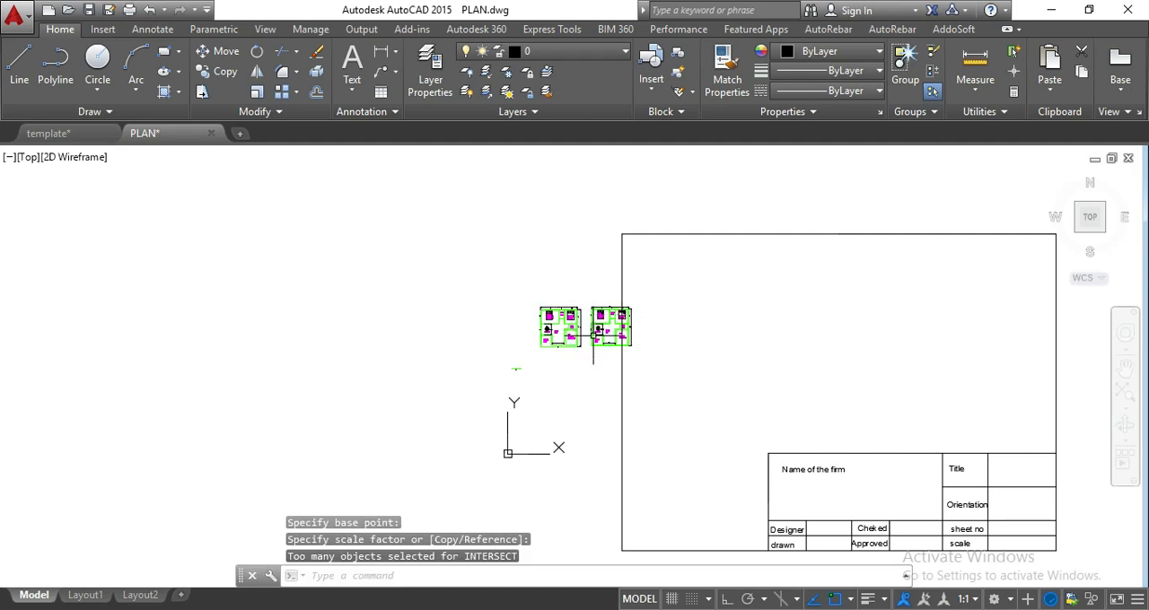
Scale the enlarged template block by a factor of 0.5 about a point just inside its frame's left side.
left_click(620, 370)
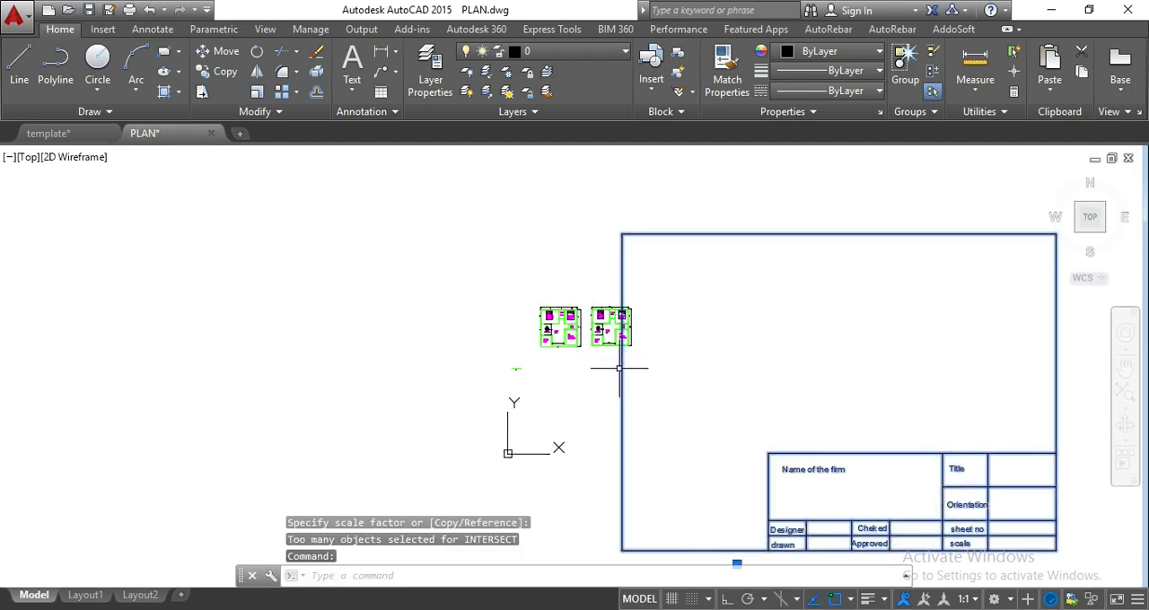
key("Return")
left_click(643, 378)
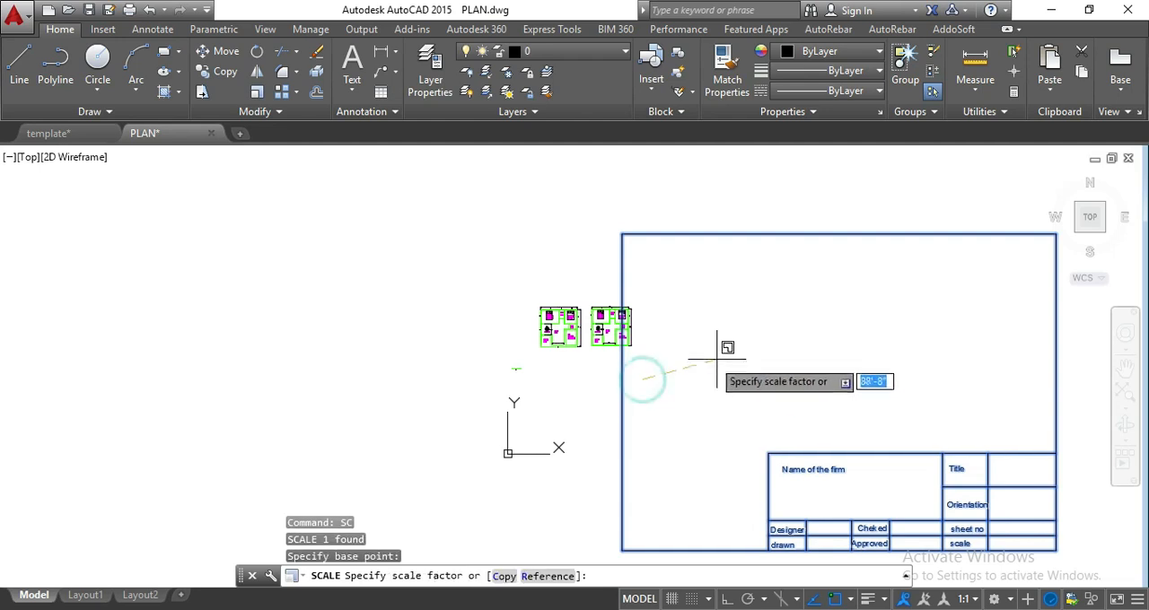
type("0.5")
key("Return")
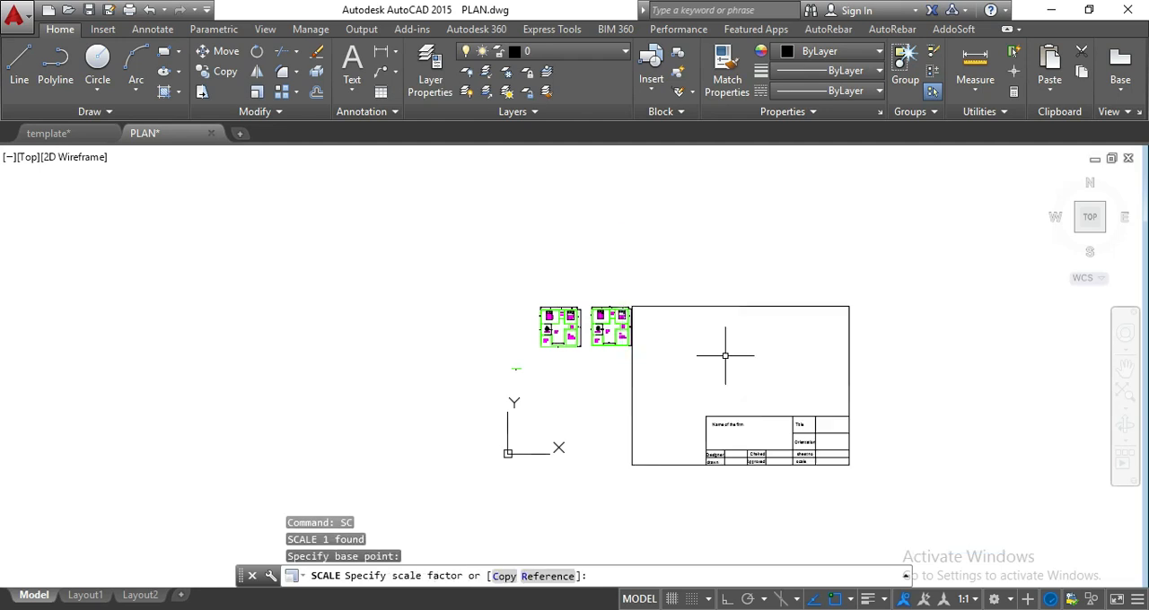
Scale the template block by 0.5 once more, using a base point at the frame's top edge.
left_click(721, 305)
type("sc")
key("Return")
left_click(721, 308)
type("0.5")
key("Return")
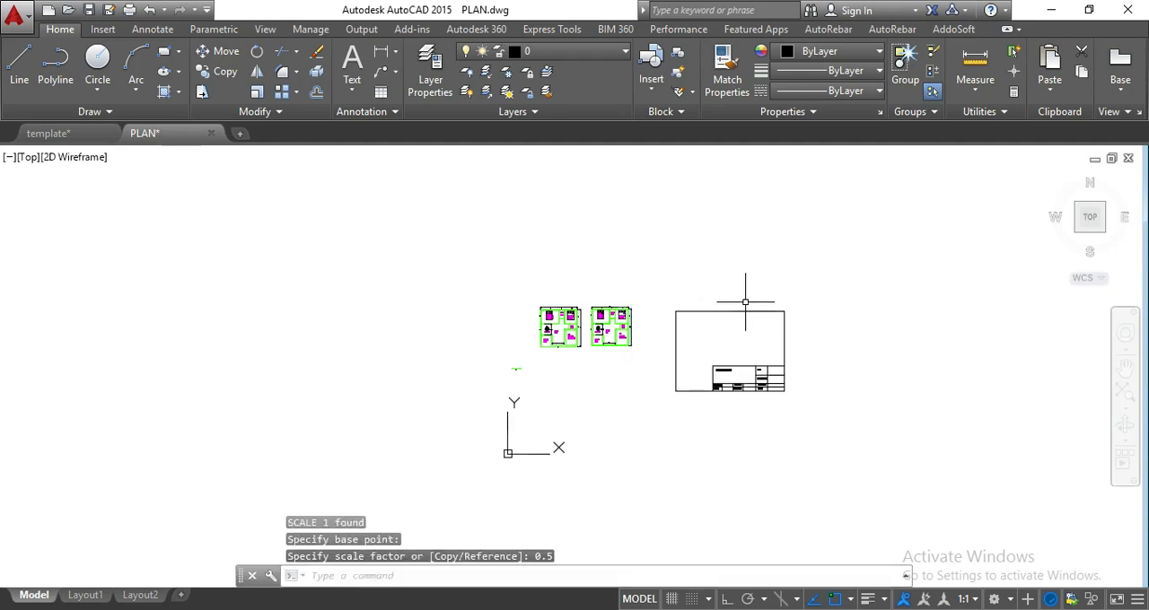
Move the template block over the floor plans so that its frame encloses both of them above the title block.
left_click(745, 310)
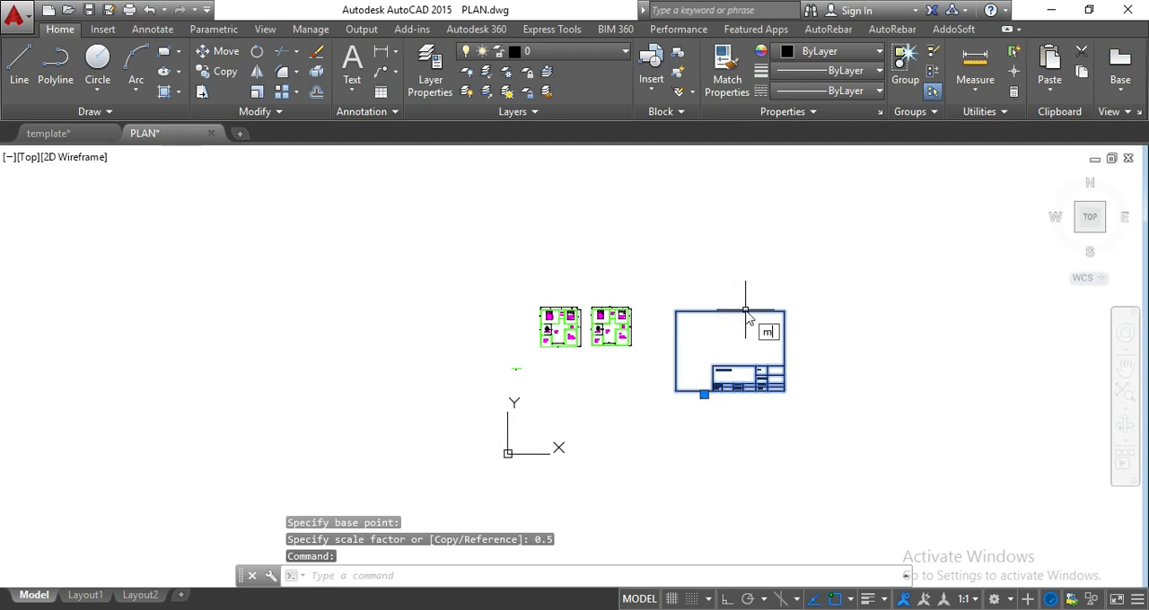
type("m")
key("Return")
left_click(745, 311)
scroll(615, 275, "up", 3)
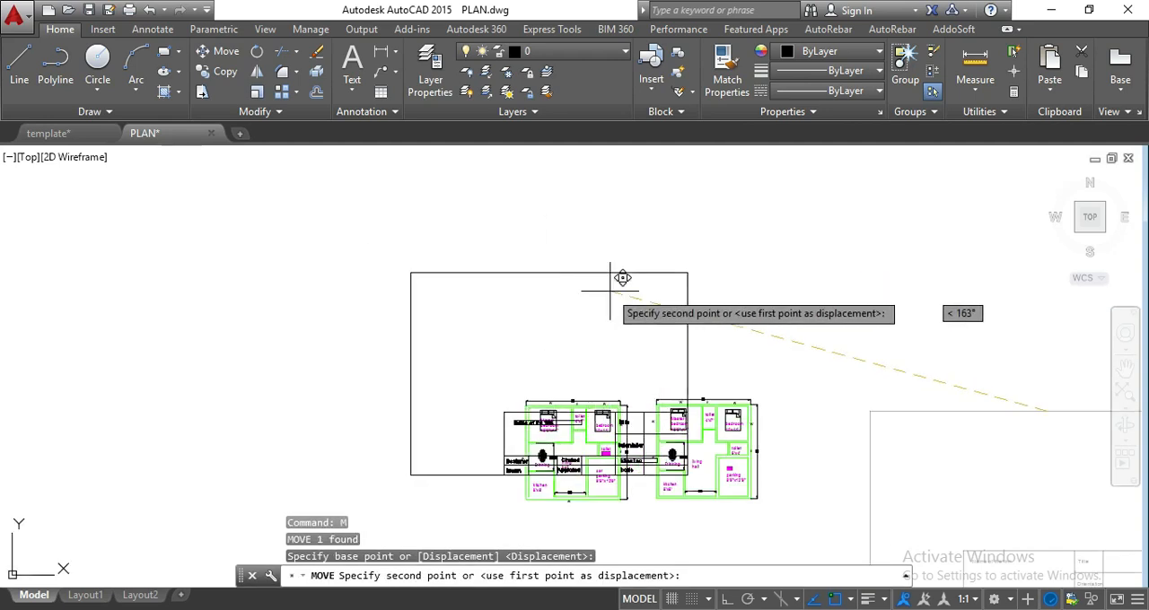
middle_click_drag(692, 318, 654, 278)
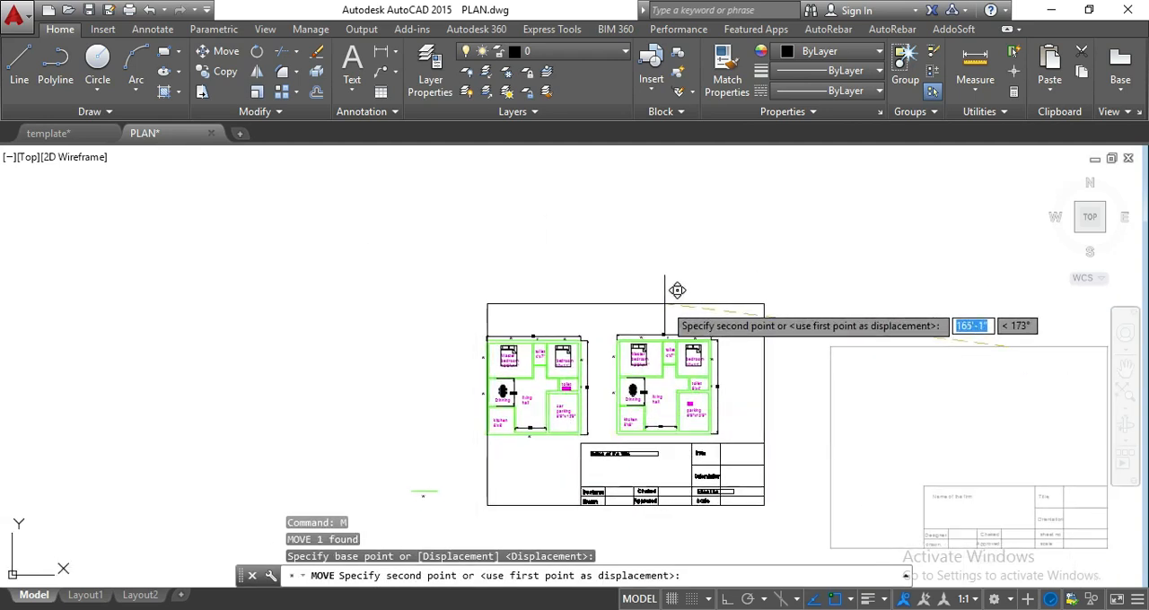
left_click(657, 285)
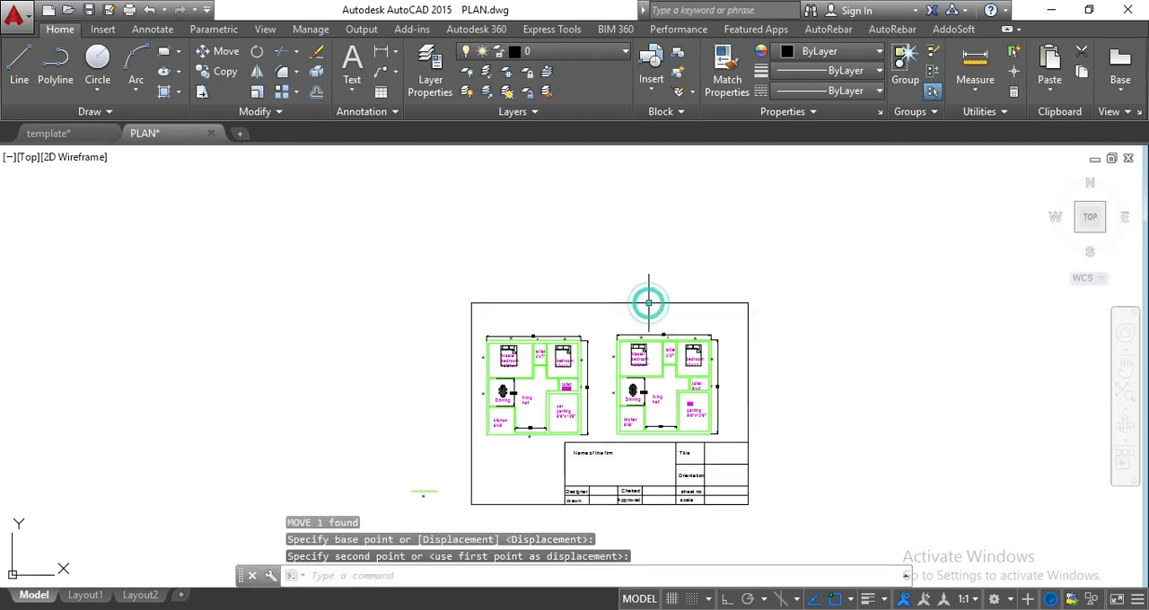
scroll(611, 368, "up", 2)
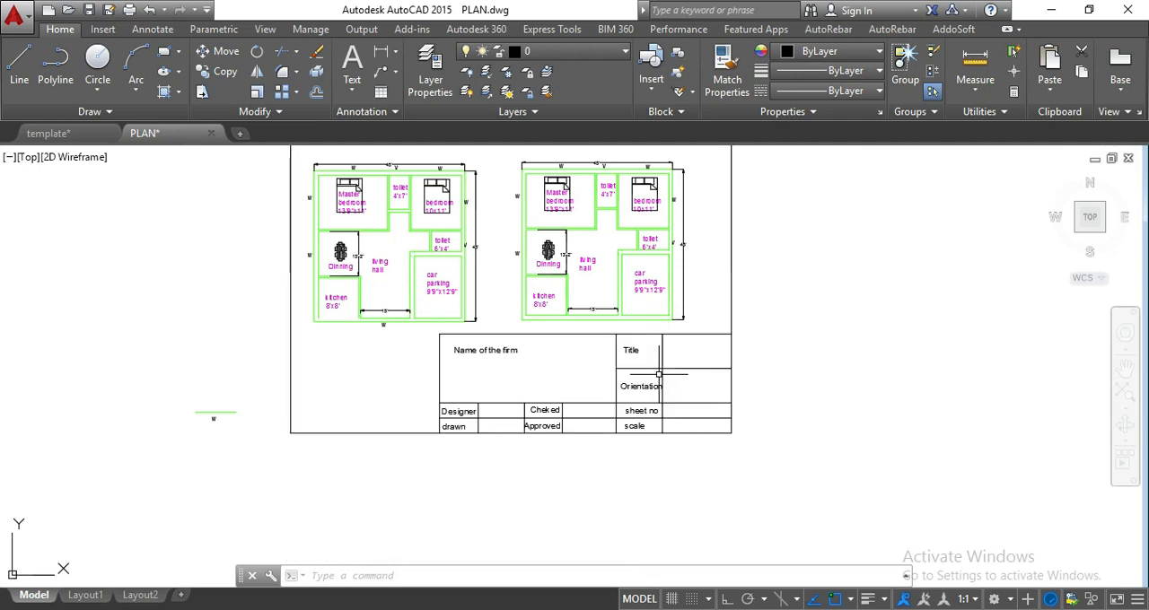
Switch to the template drawing and select the top and left lines of its sheet frame.
left_click(49, 133)
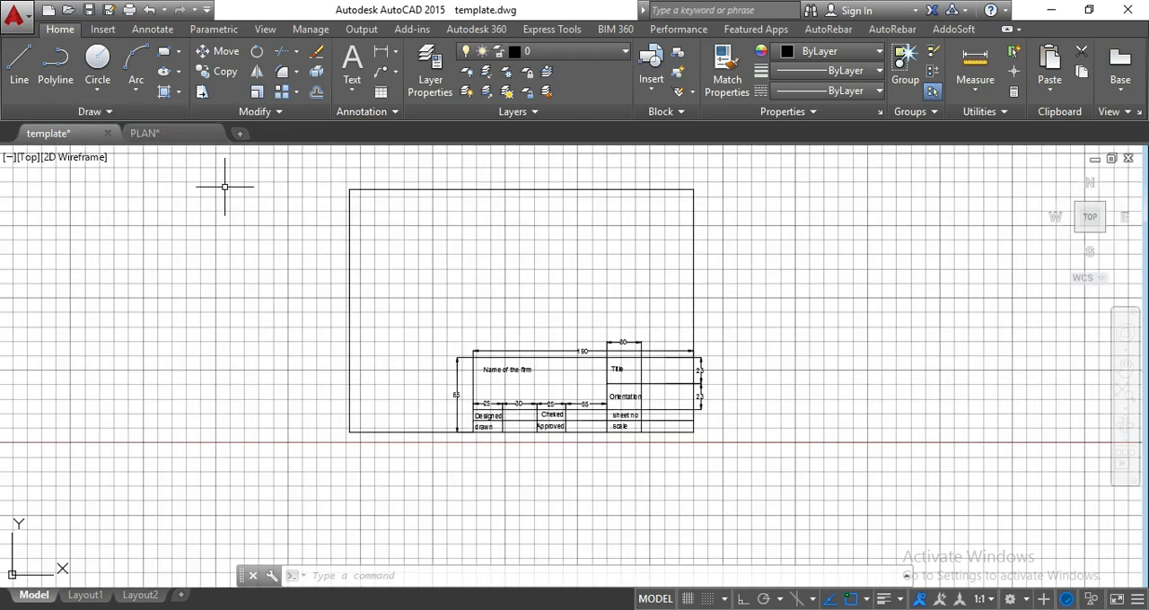
left_click(390, 211)
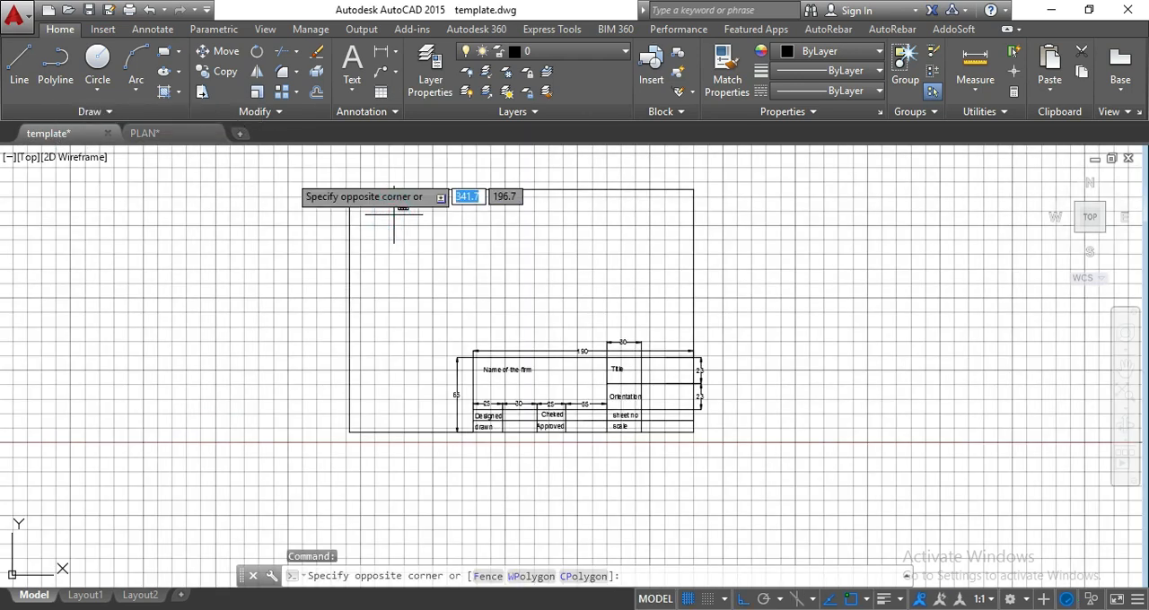
left_click(264, 171)
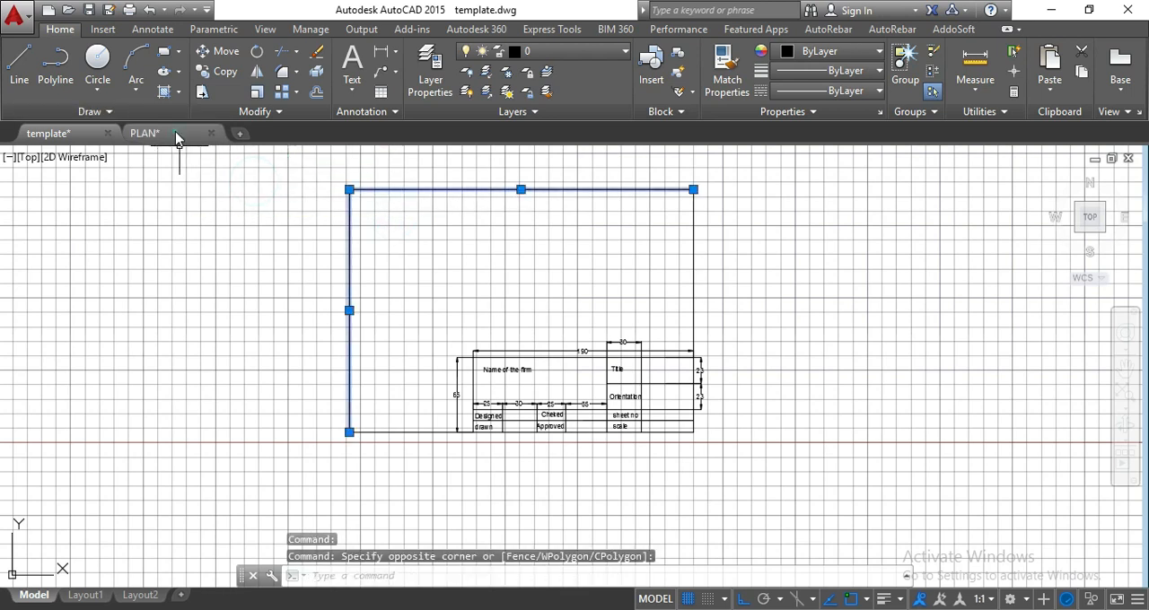
Switch to the PLAN drawing and set the template block's lineweight to 0.30 mm.
left_click(148, 133)
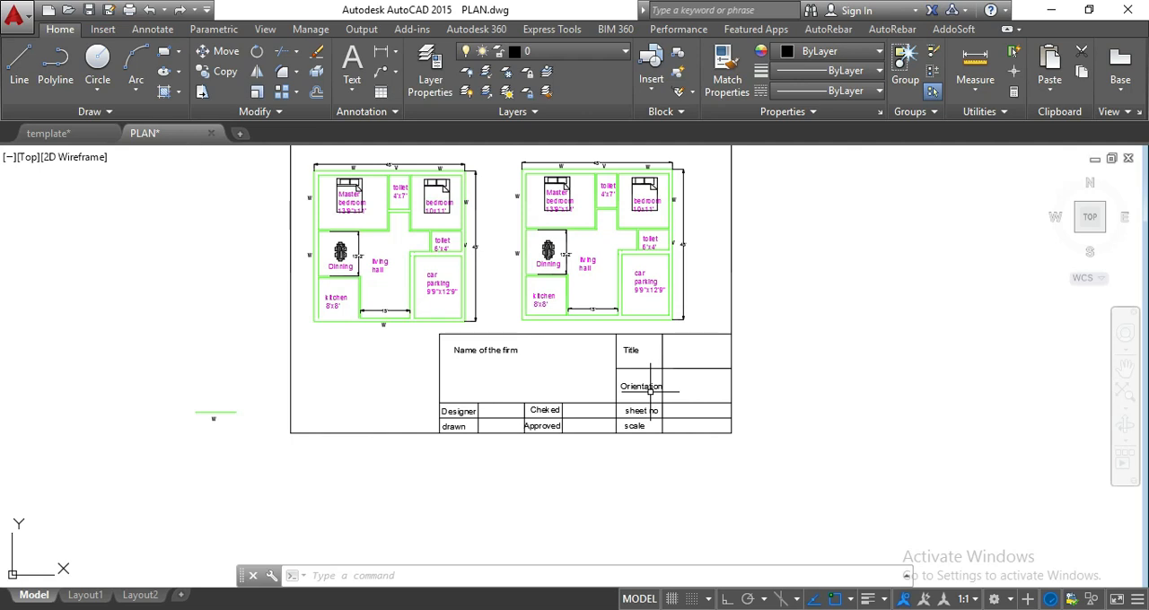
scroll(644, 388, "up", 2)
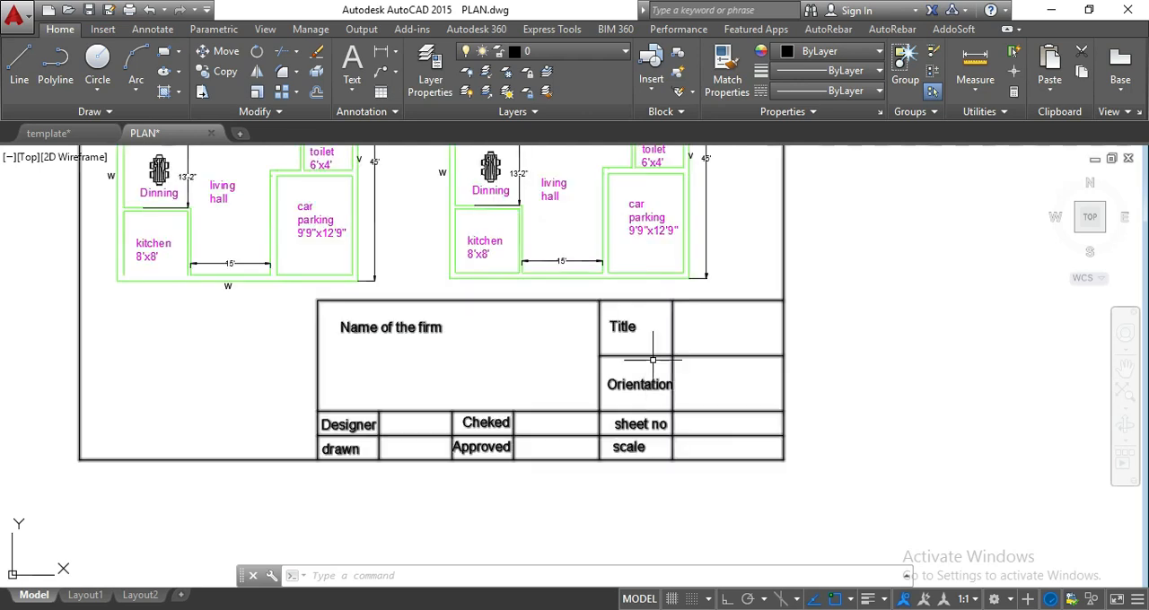
left_click(730, 354)
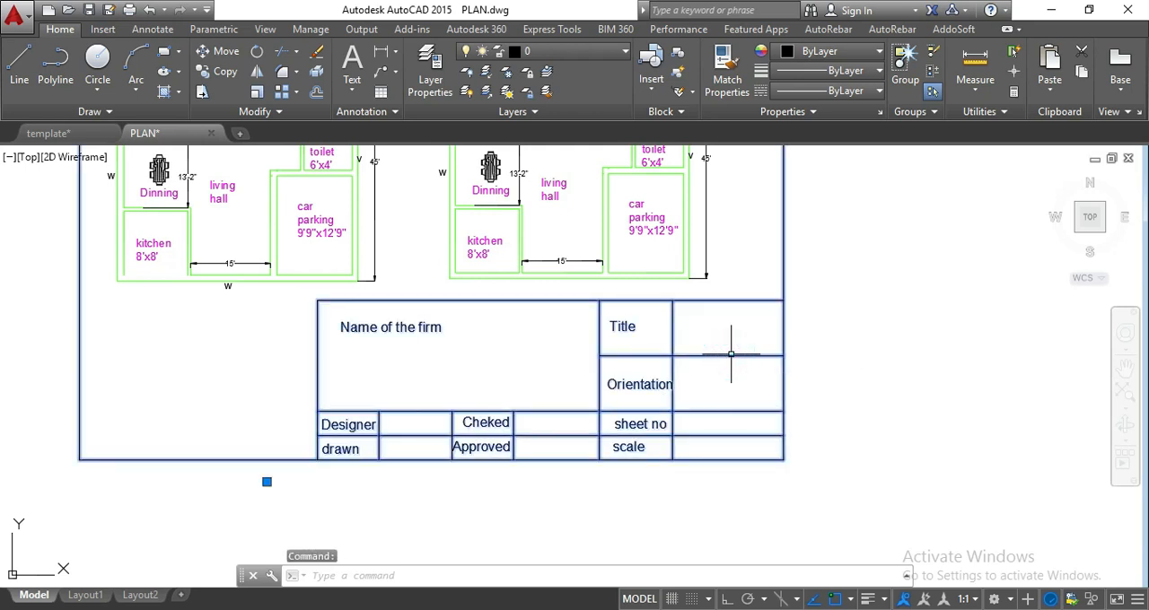
left_click(806, 92)
left_click(806, 79)
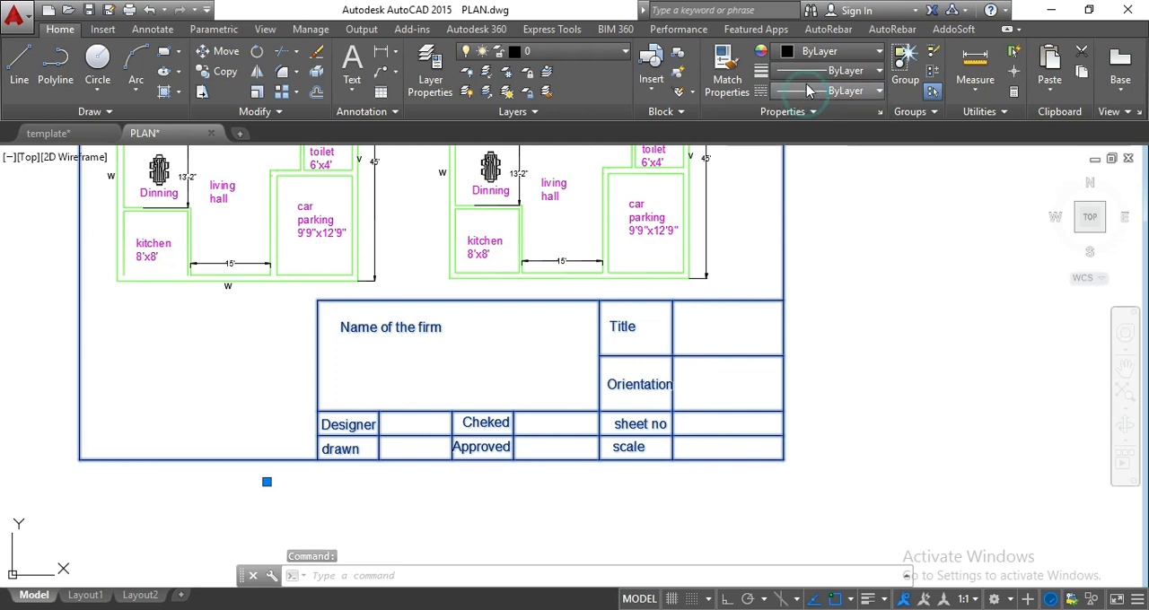
scroll(826, 162, "down", 3)
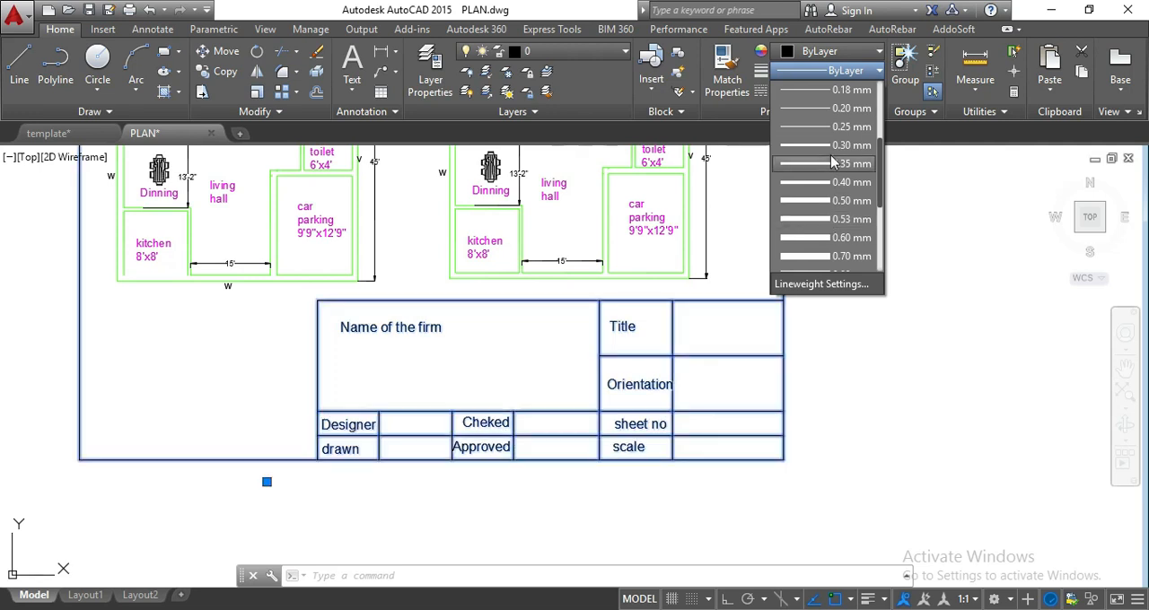
left_click(834, 144)
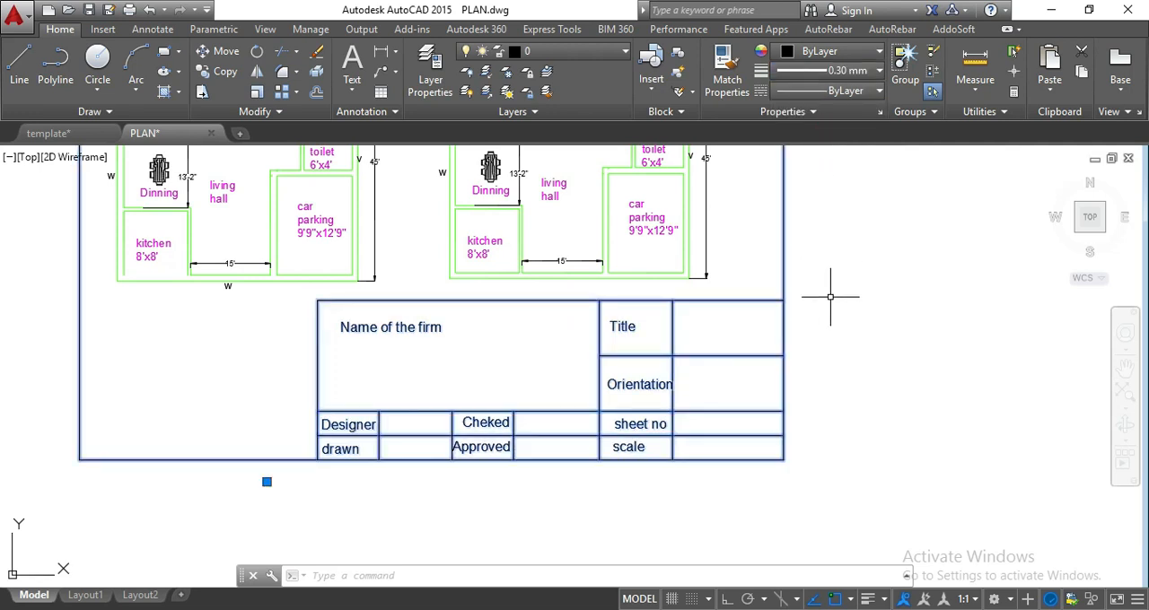
scroll(810, 365, "down", 3)
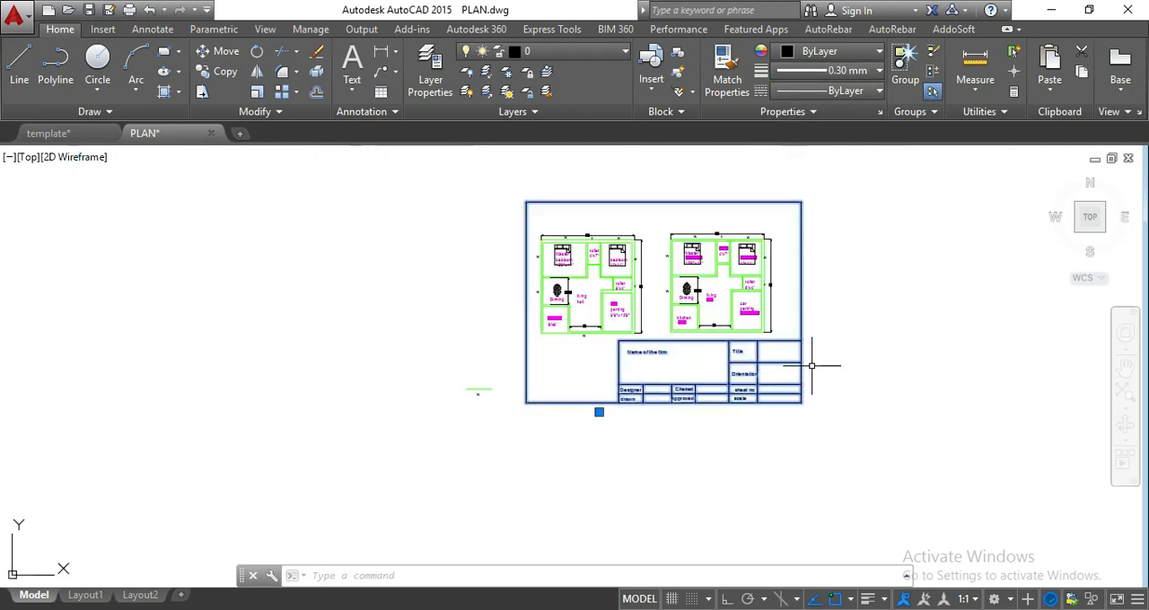
scroll(811, 366, "up", 1)
key("Escape")
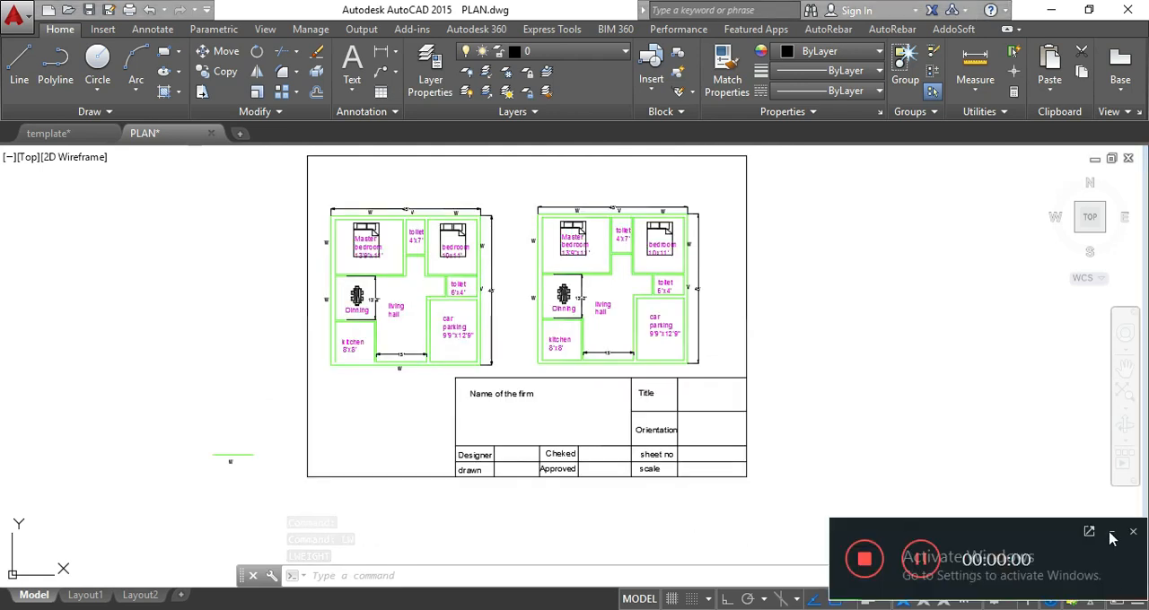
Turn on lineweight display in the lineweight settings and set the default lineweight to 0.30 mm.
left_click(1112, 534)
type("l")
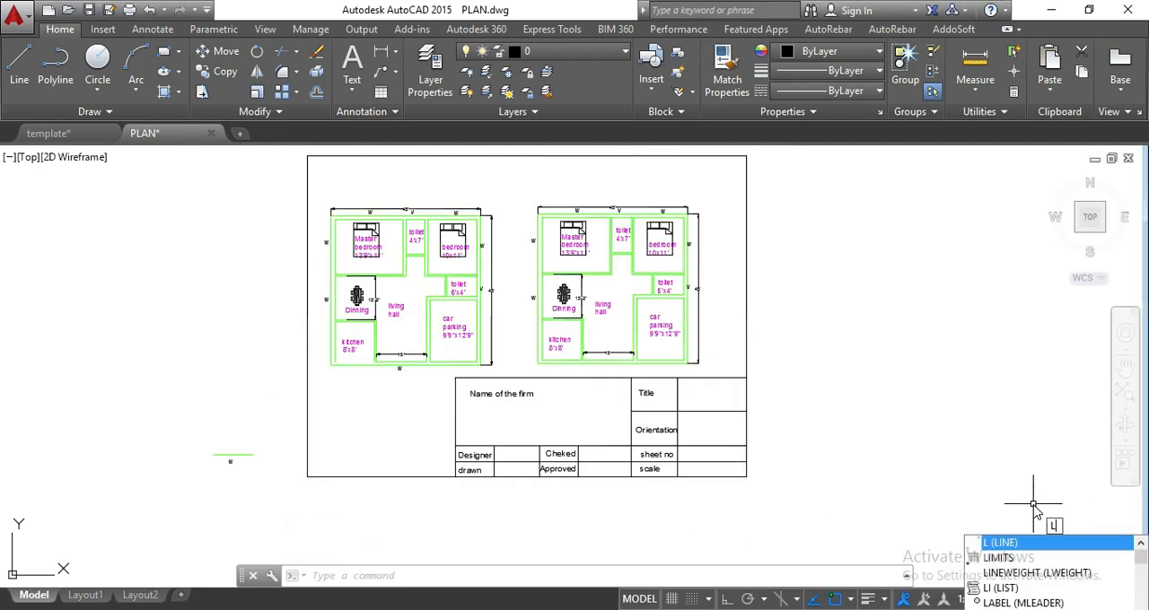
type("w")
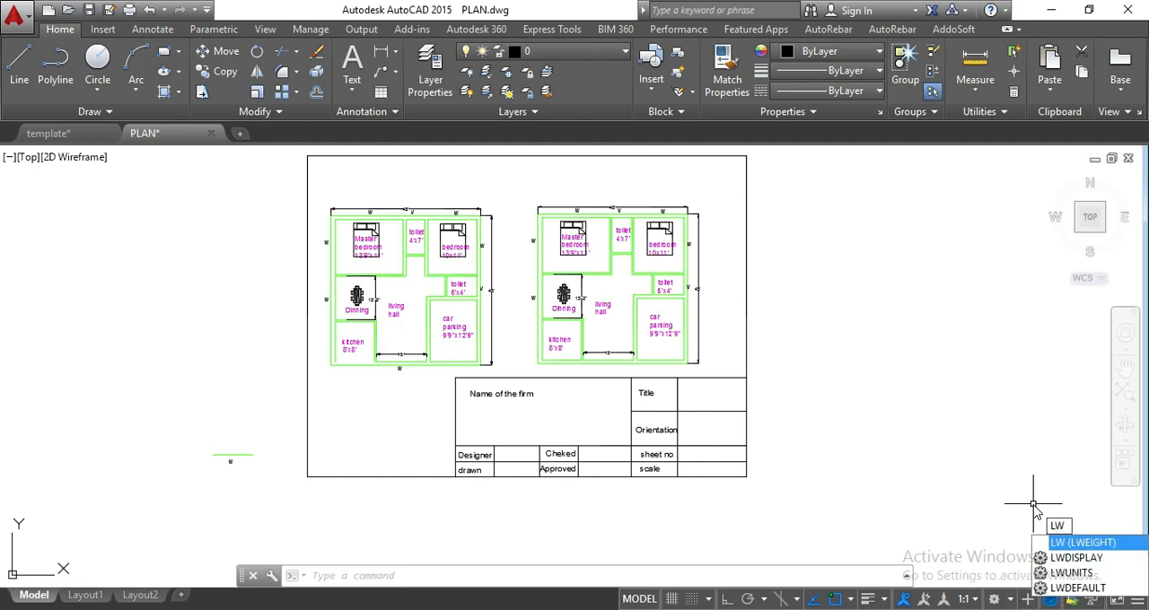
key("Return")
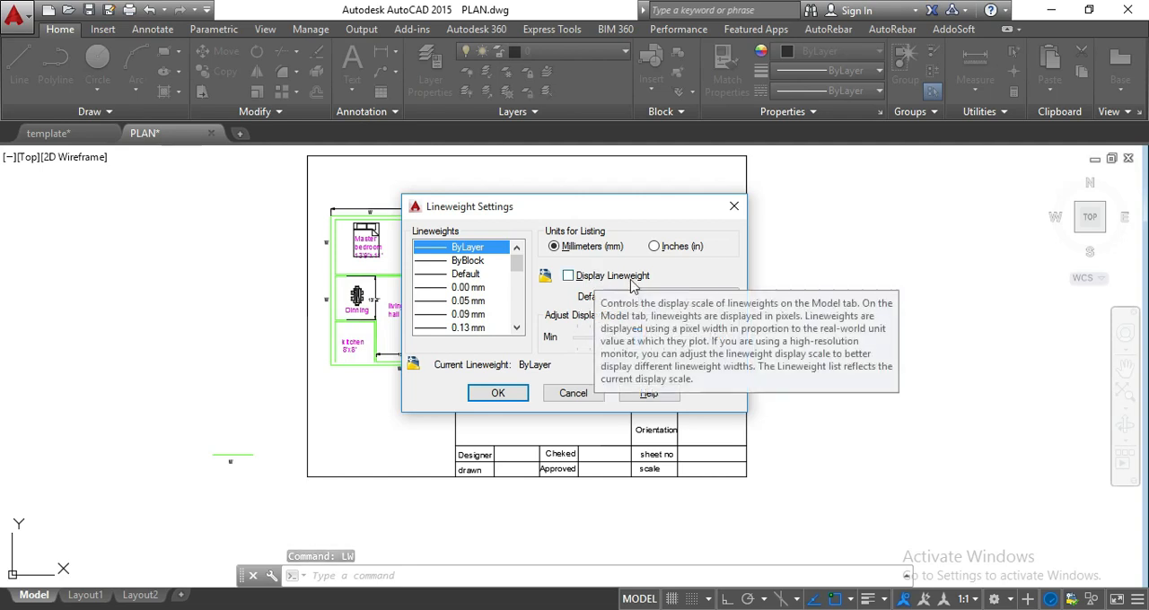
left_click(596, 277)
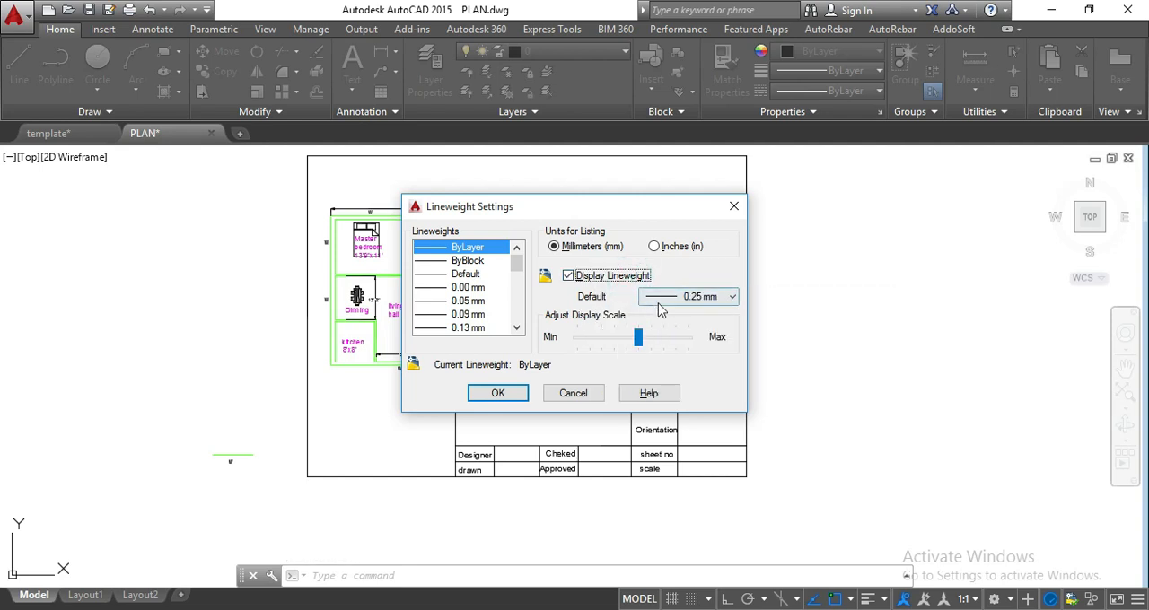
left_click(663, 298)
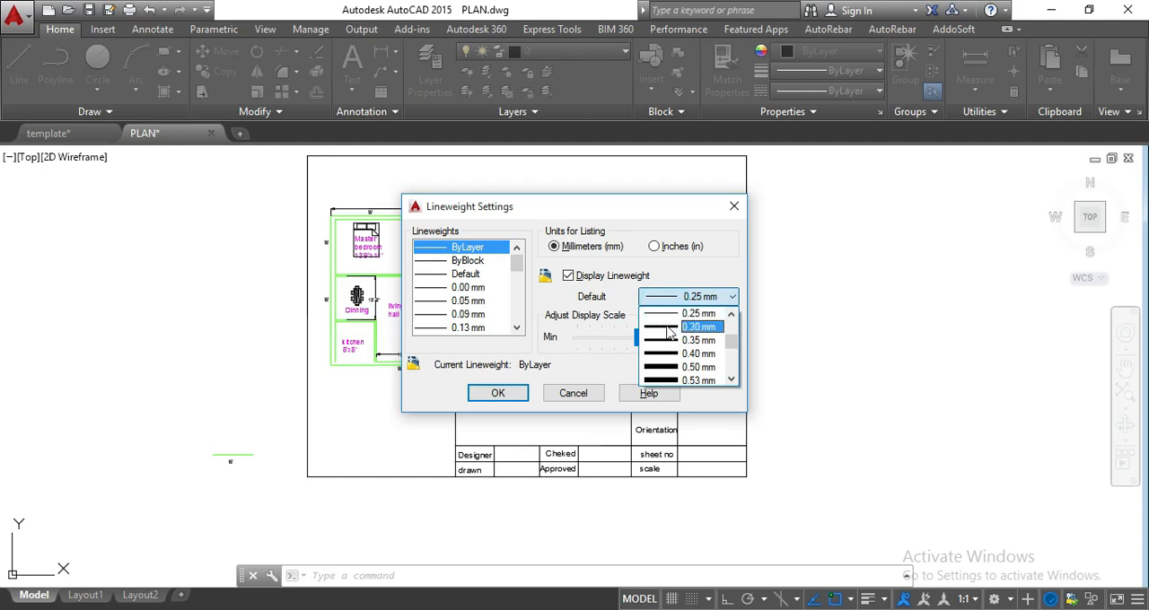
left_click(672, 327)
left_click(496, 394)
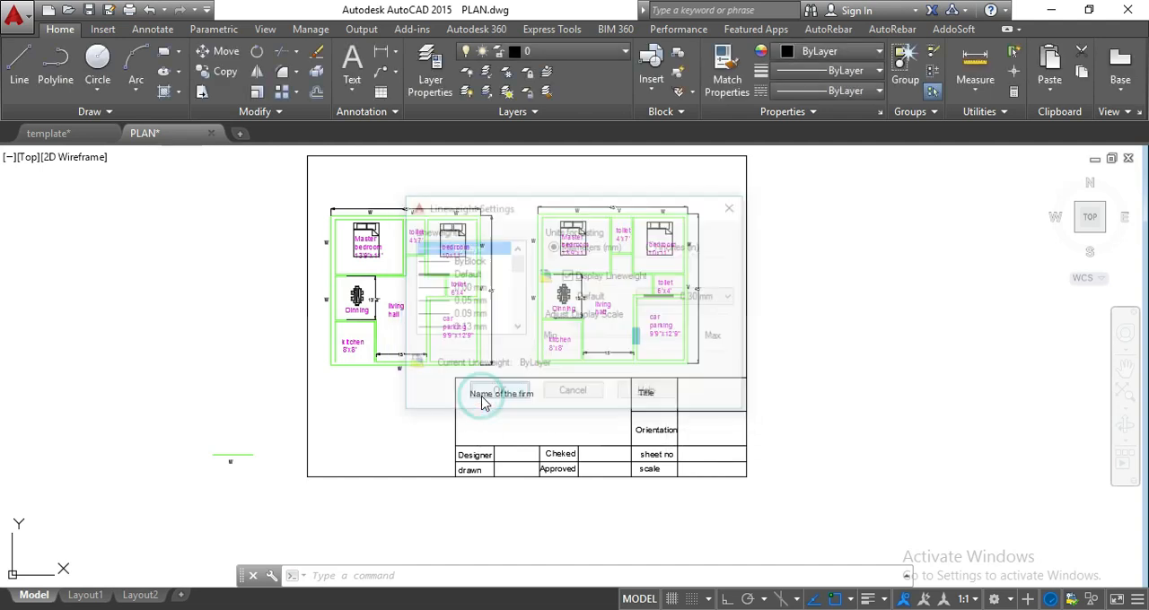